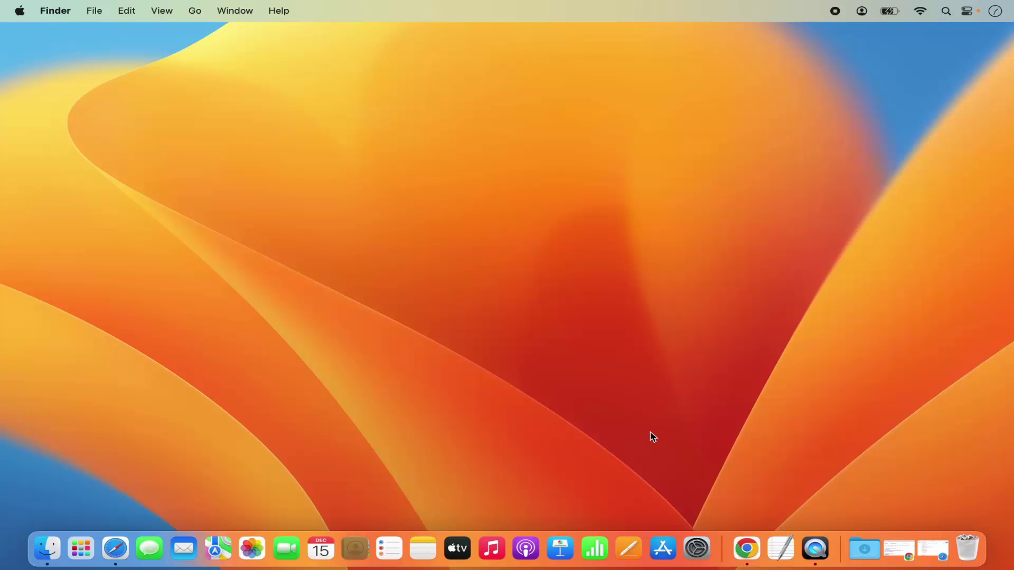
# Switch to Chrome and open Oracle's Java Downloads page from the "download oracle java mac" search results.
pyautogui.click(746, 552)
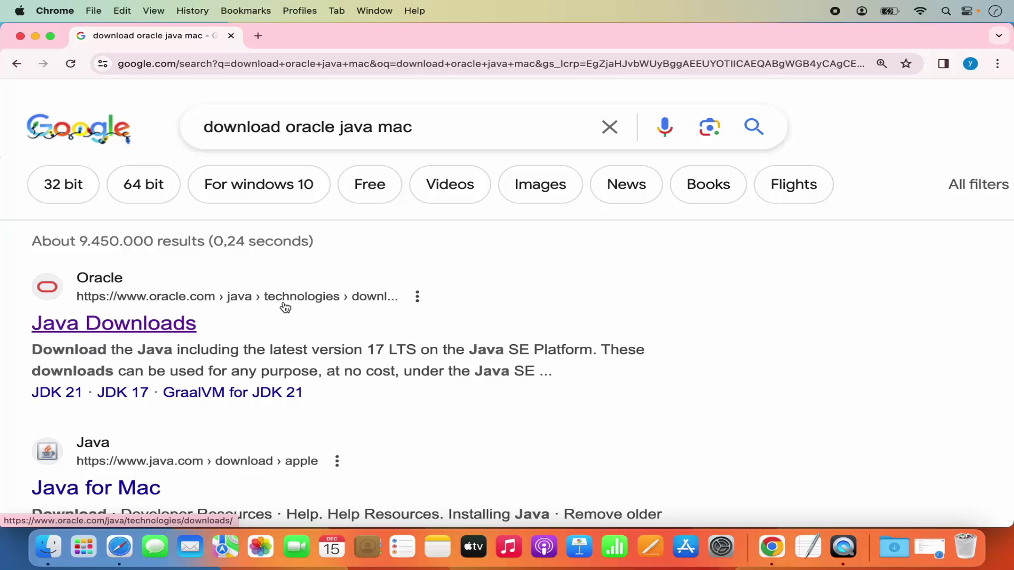
pyautogui.click(193, 324)
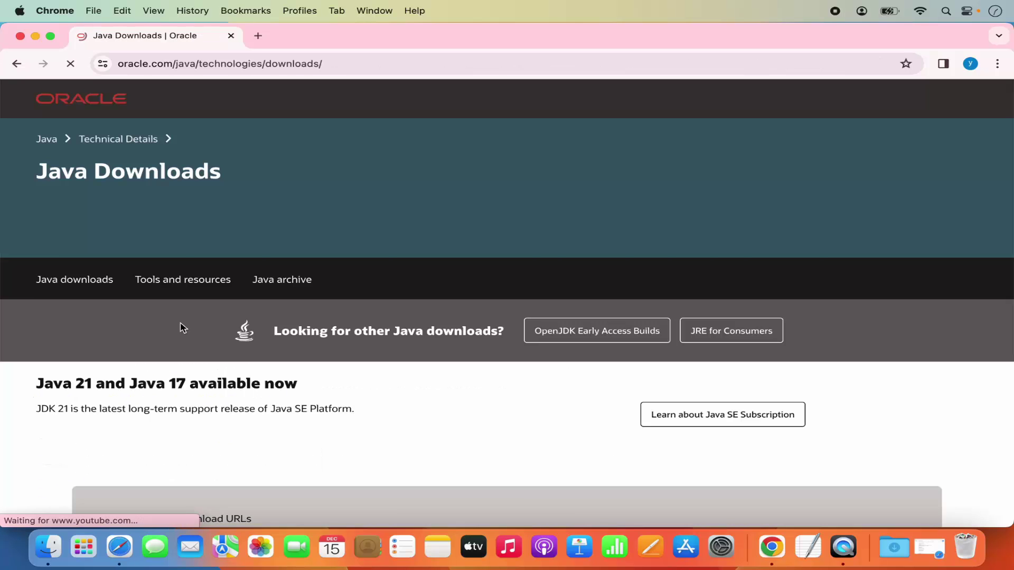
pyautogui.click(345, 64)
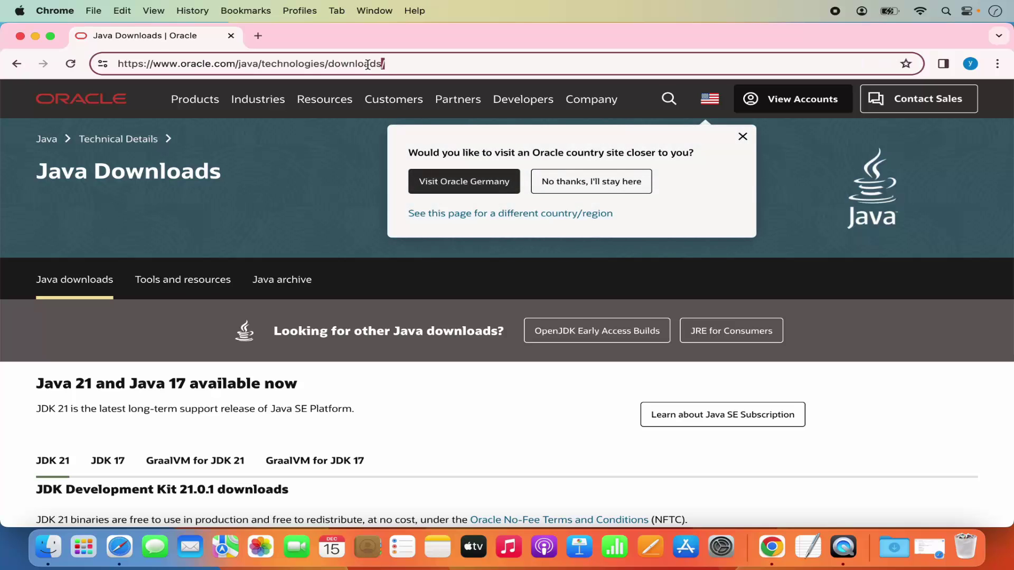
pyautogui.click(387, 64)
# Show the macOS downloads for JDK Development Kit 21.0.1.
pyautogui.scroll(-3, 342, 409)
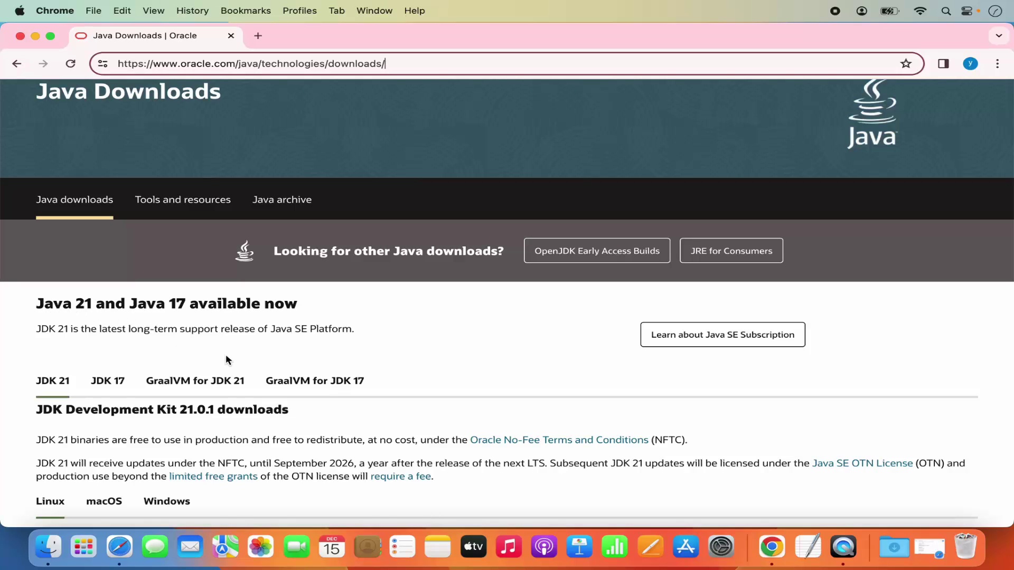
pyautogui.scroll(-2, 403, 343)
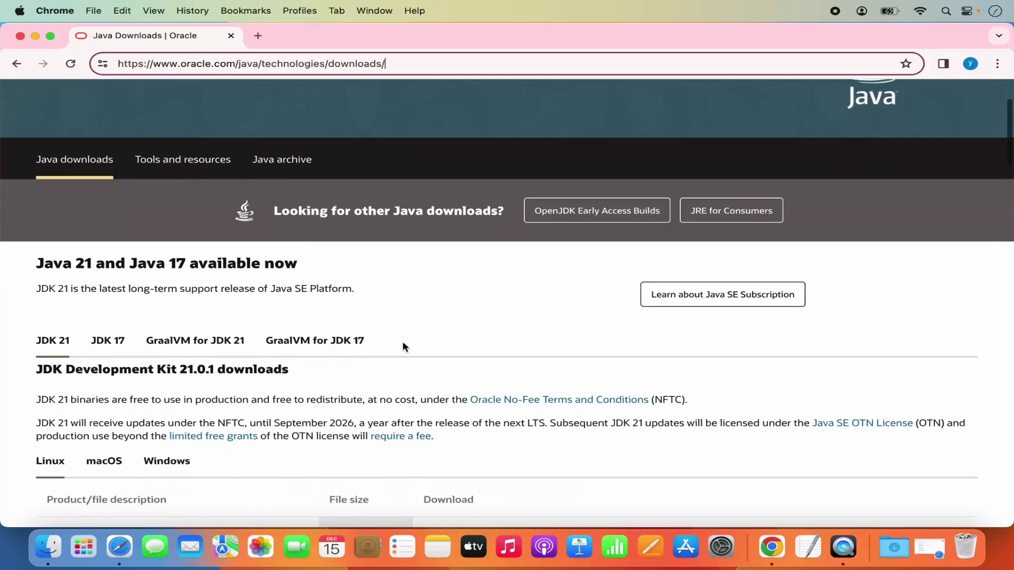
pyautogui.scroll(-5, 403, 341)
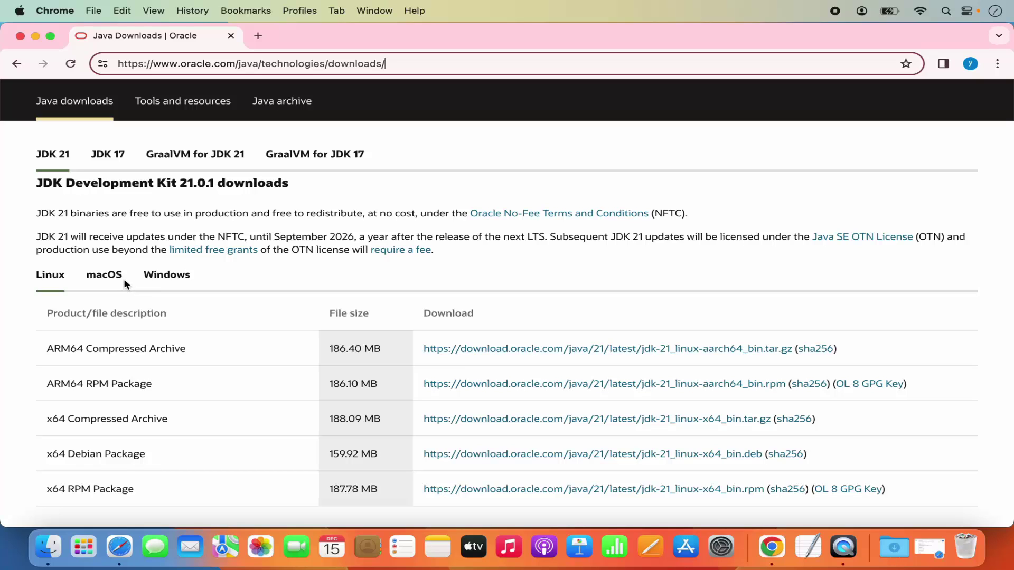
pyautogui.click(103, 275)
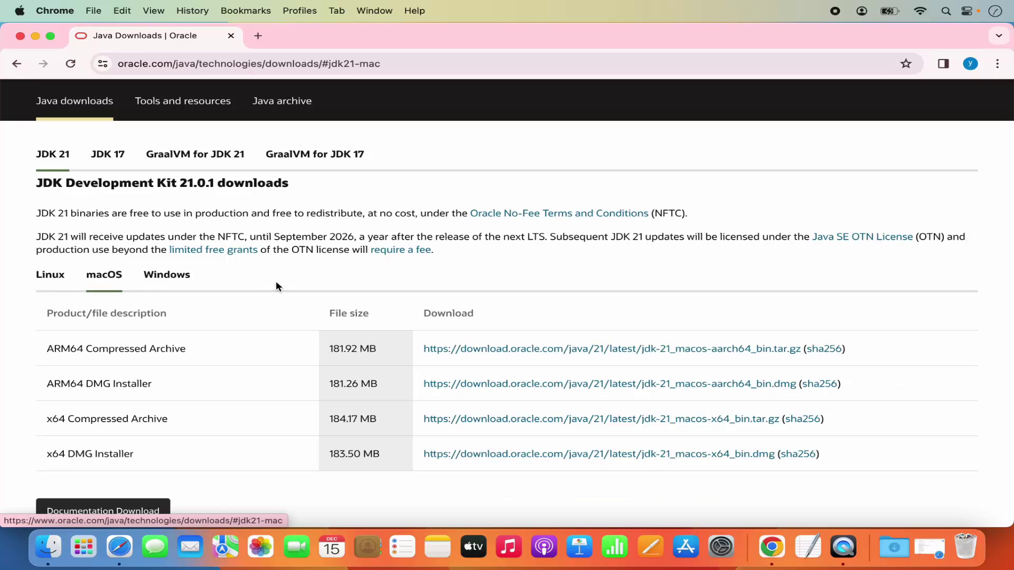
pyautogui.scroll(-2, 276, 282)
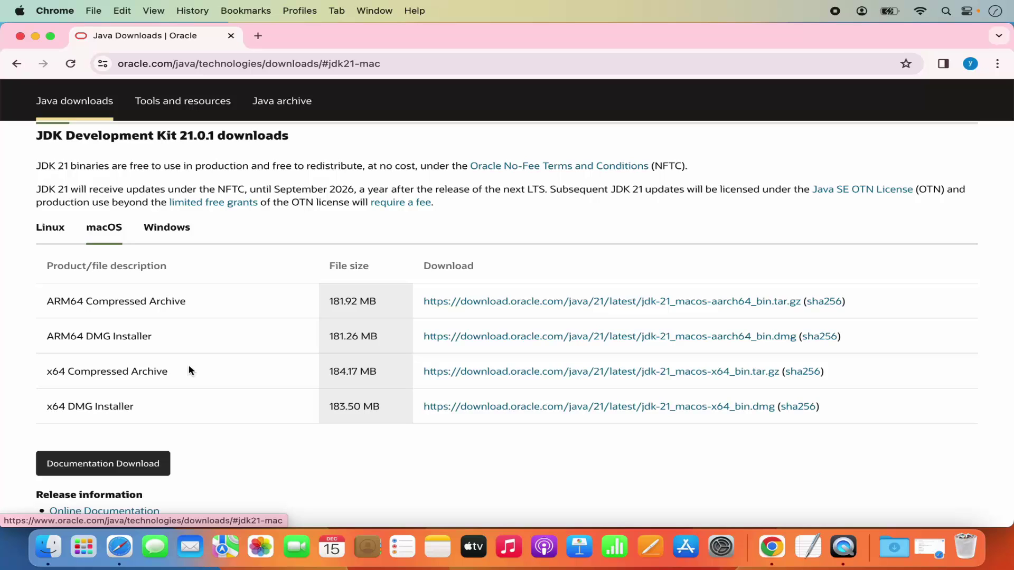
# Compare the ARM64 DMG Installer and x64 DMG Installer entries to decide which one suits the Mac's processor.
pyautogui.tripleClick(105, 339)
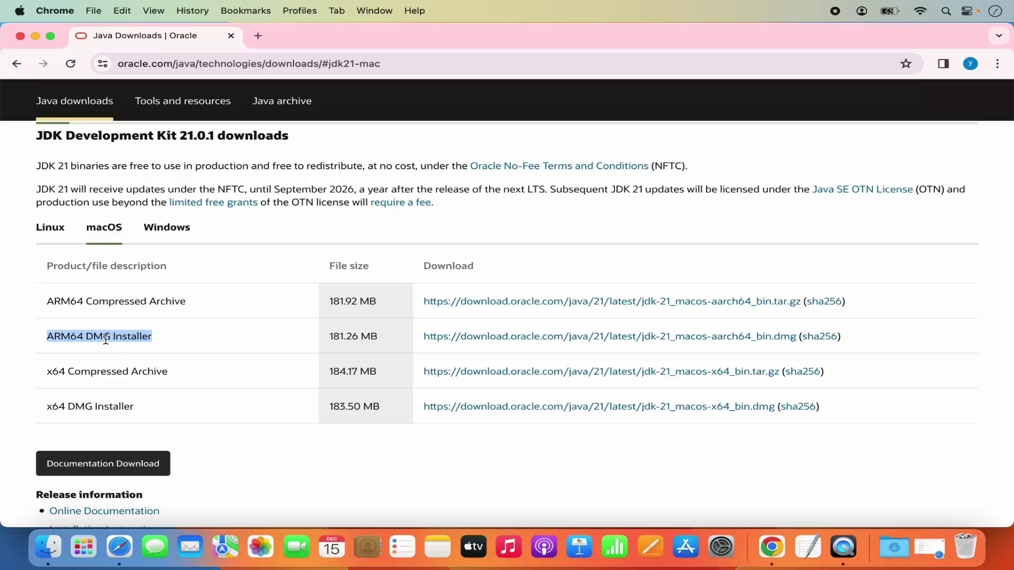
pyautogui.doubleClick(102, 407)
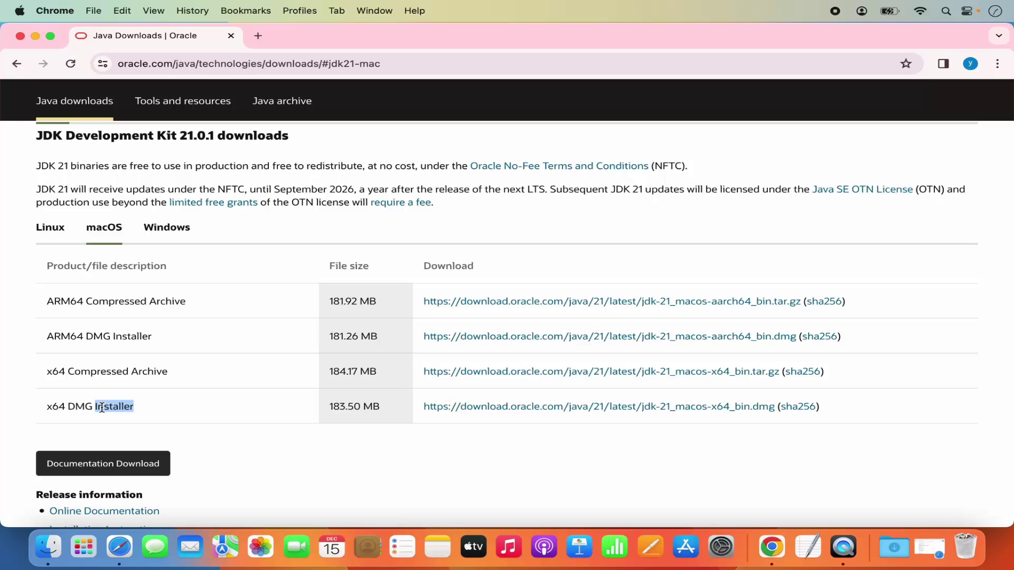
pyautogui.doubleClick(140, 337)
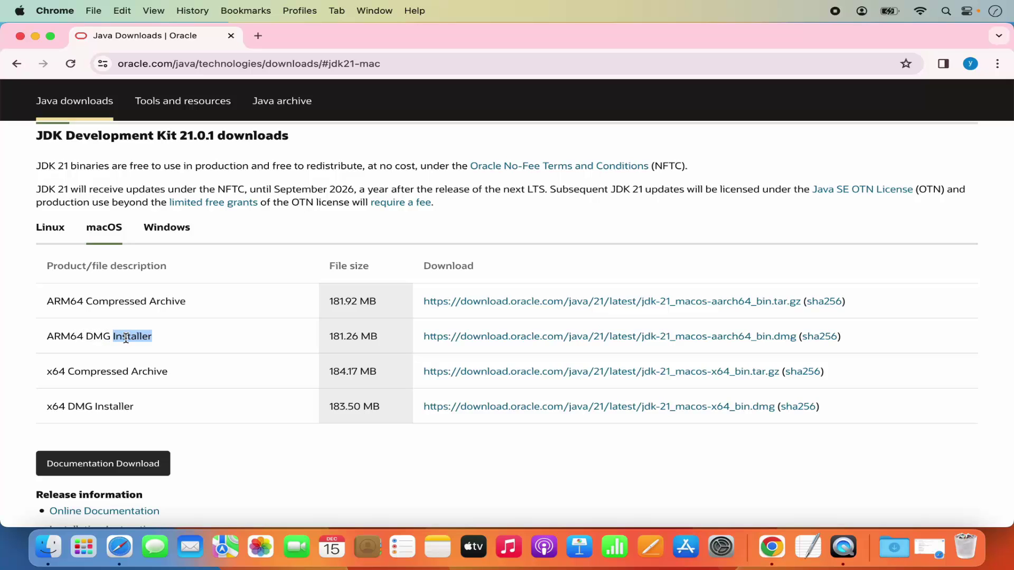
pyautogui.doubleClick(98, 407)
pyautogui.moveTo(47, 407); pyautogui.dragTo(136, 406)
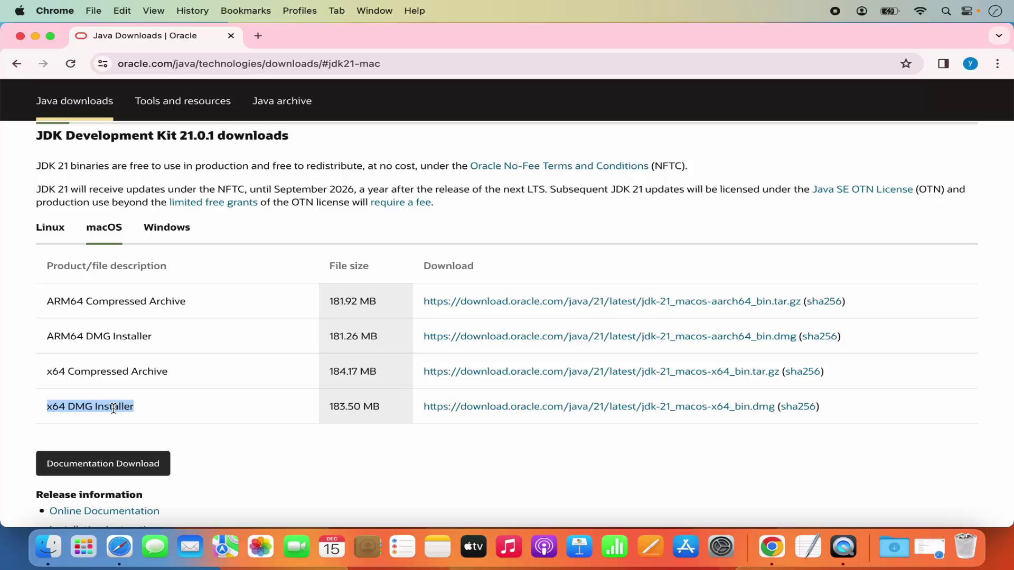
pyautogui.tripleClick(132, 338)
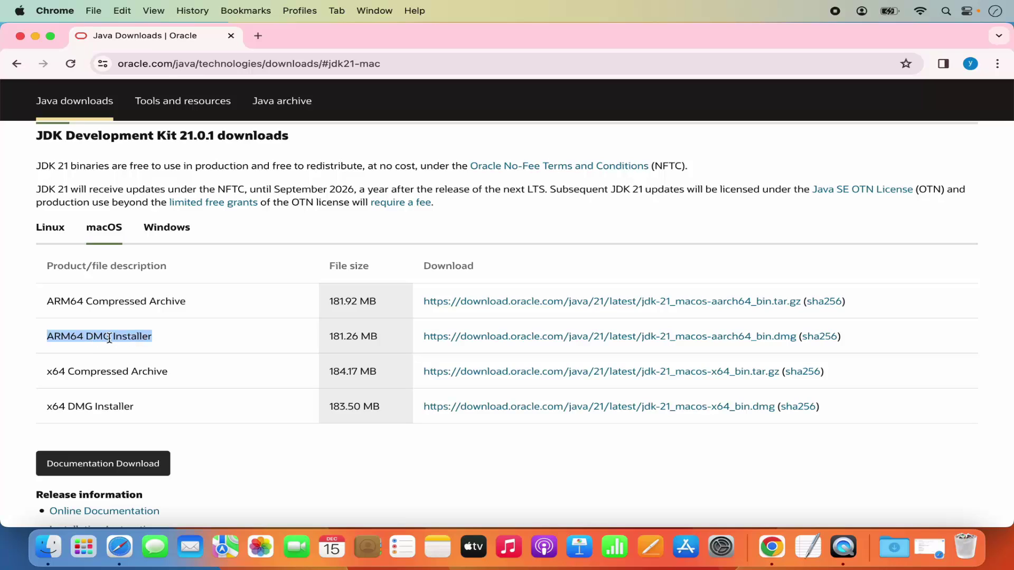
# Download the ARM64 DMG Installer jdk-21_macos-aarch64_bin.dmg and open the finished download.
pyautogui.click(506, 343)
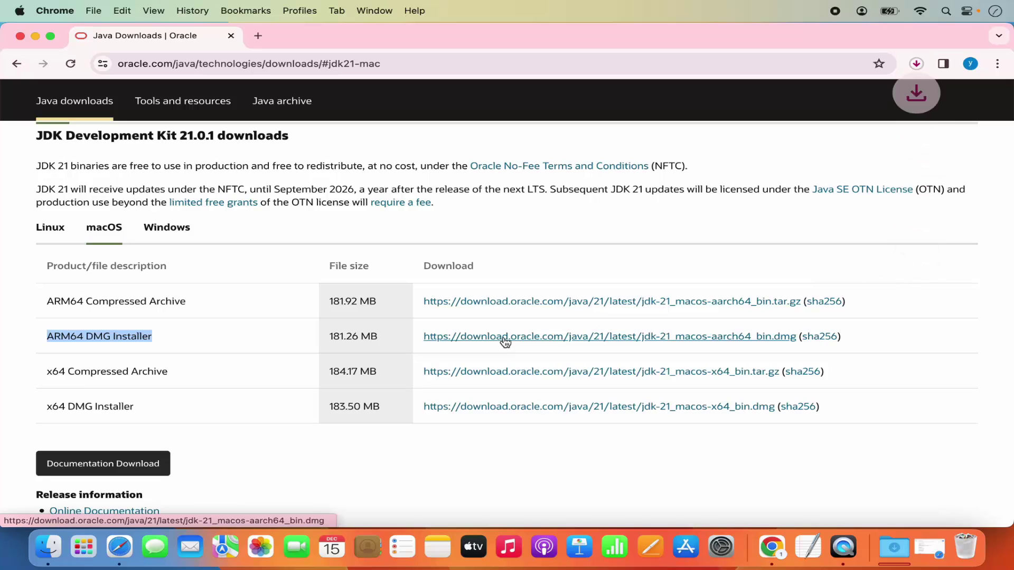
pyautogui.click(917, 65)
pyautogui.moveTo(811, 144)
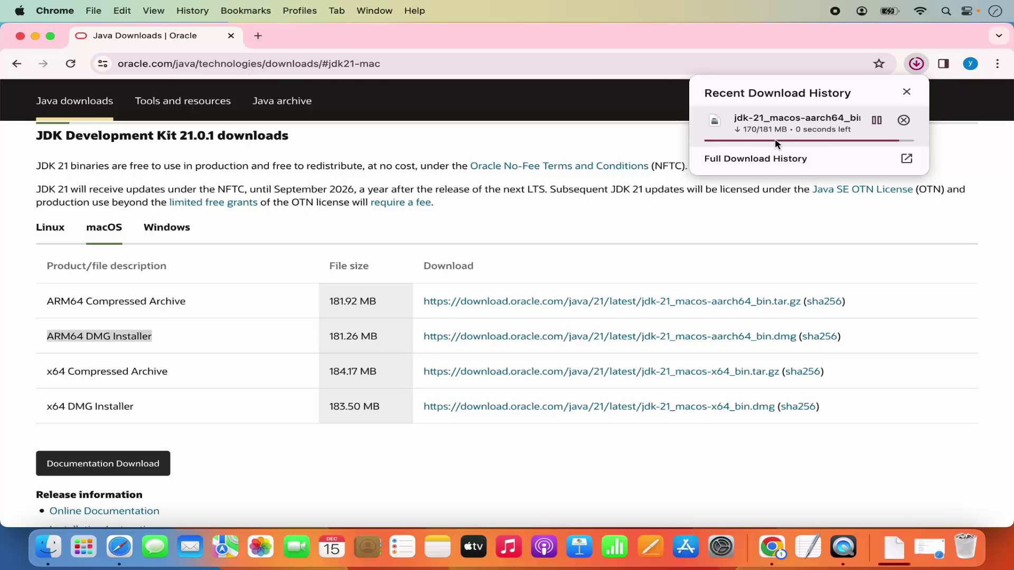
pyautogui.moveTo(777, 137)
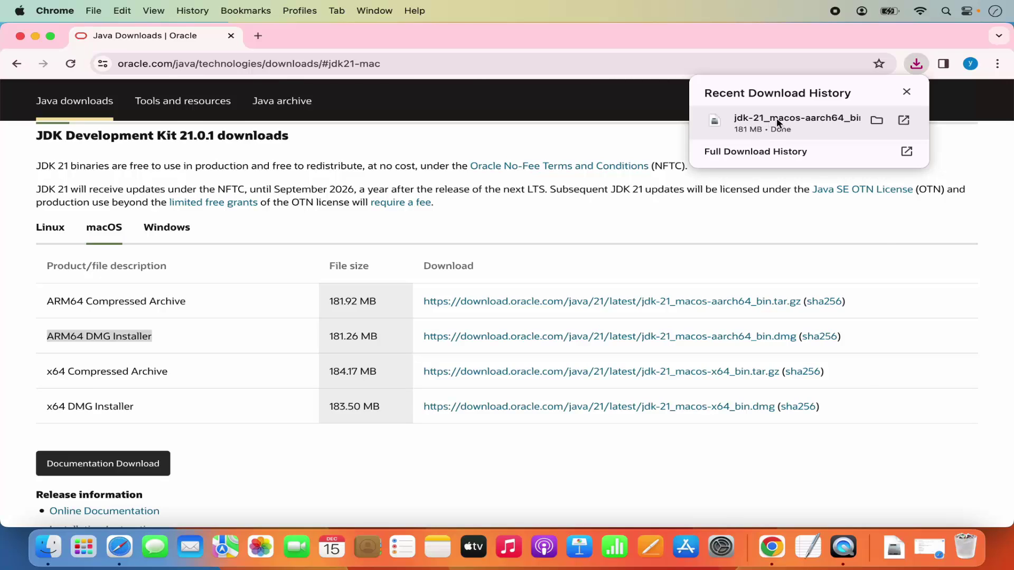
# Launch the JDK 21.0.1.pkg installer, minimizing the browser and the disk image window.
pyautogui.click(36, 40)
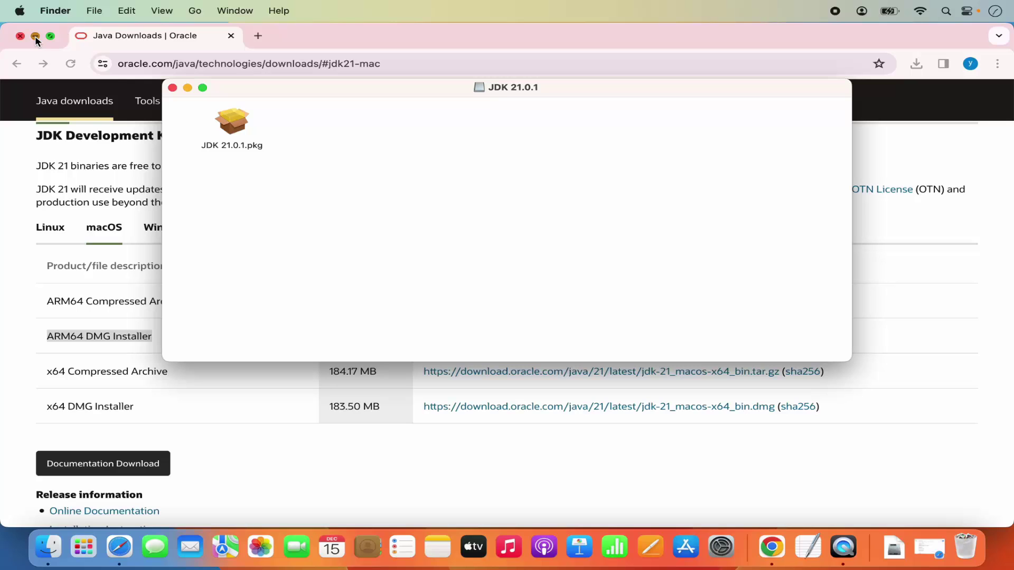
pyautogui.moveTo(388, 89); pyautogui.dragTo(424, 124)
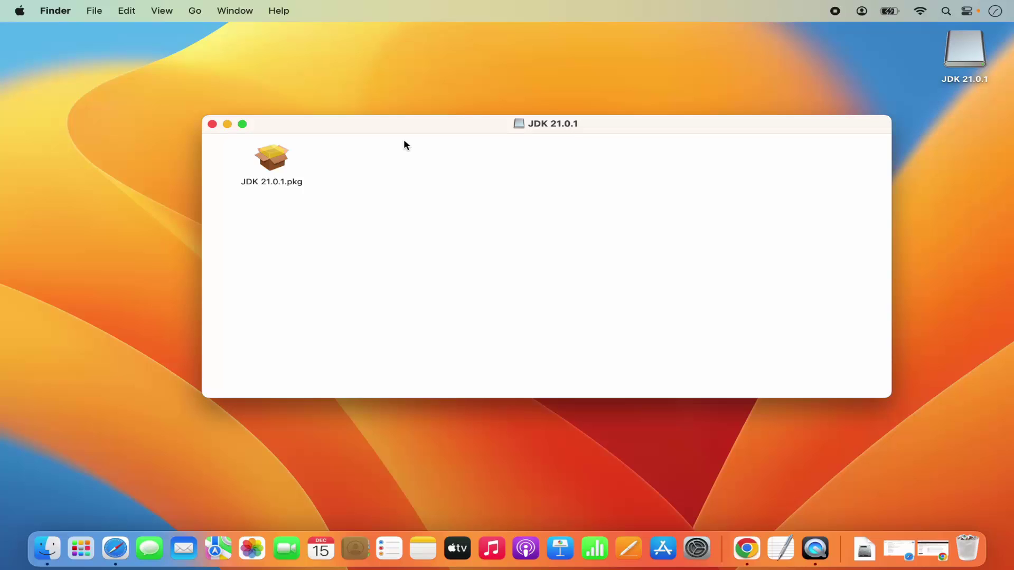
pyautogui.doubleClick(273, 169)
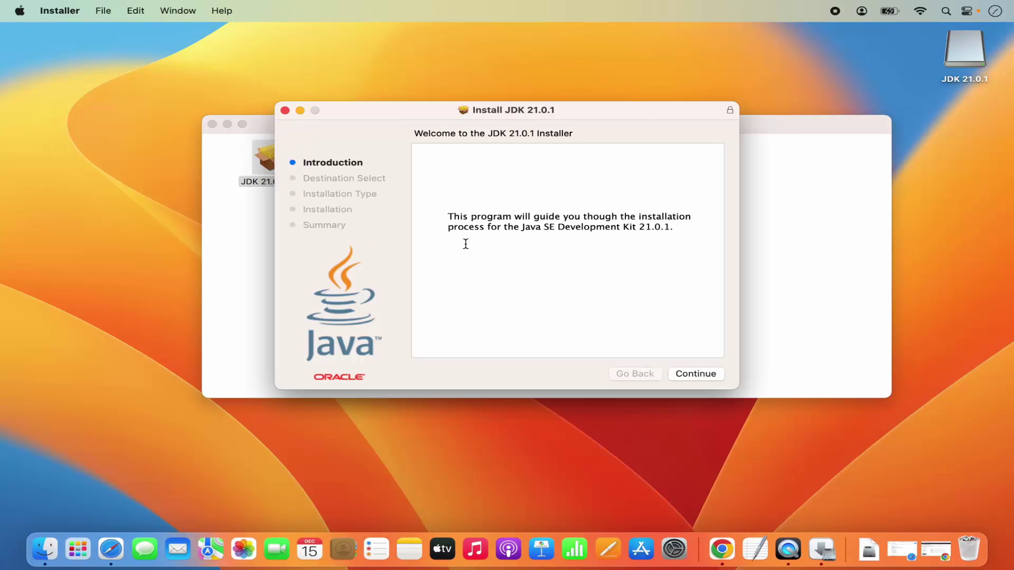
pyautogui.click(228, 124)
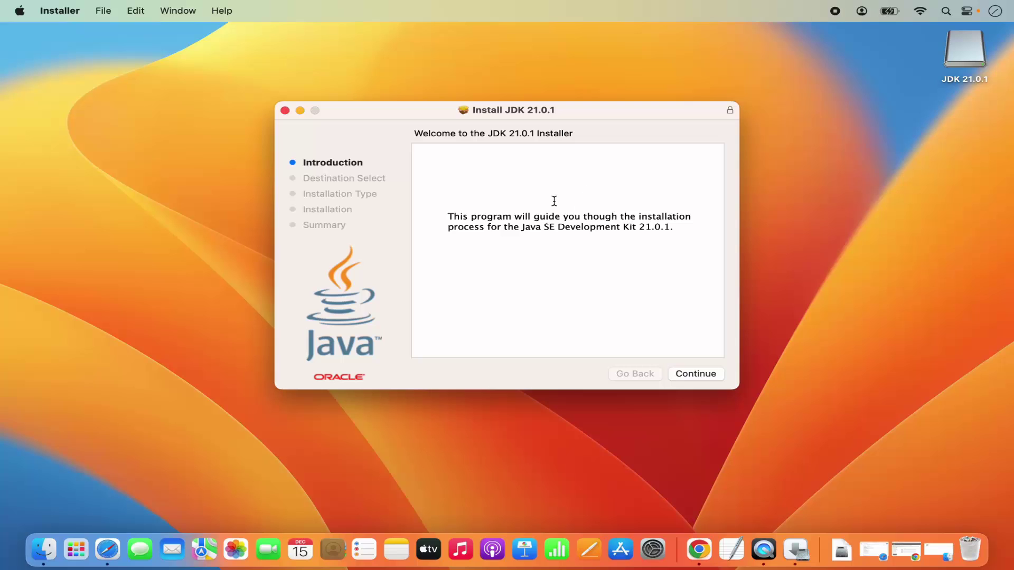
# Run the standard JDK 21.0.1 installation on Macintosh HD, authorizing with the account password, and move the installer to the Bin.
pyautogui.click(696, 374)
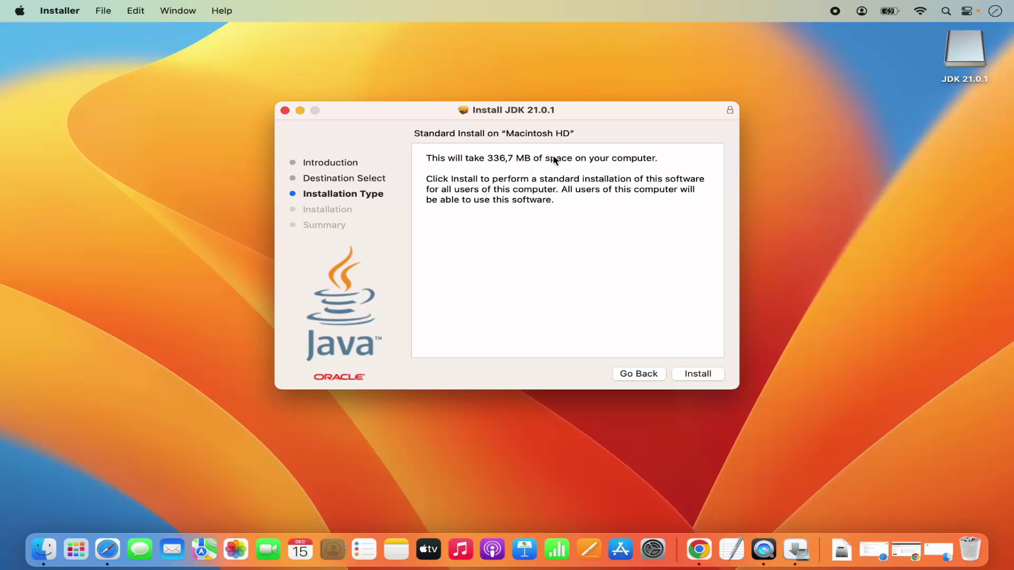
pyautogui.click(690, 374)
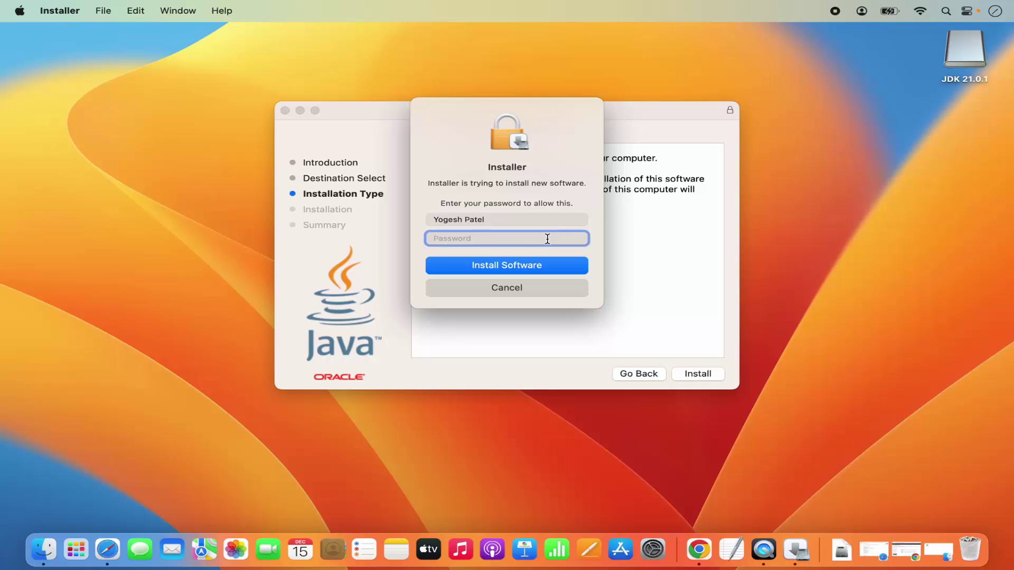
pyautogui.write('••••••')
pyautogui.click(545, 267)
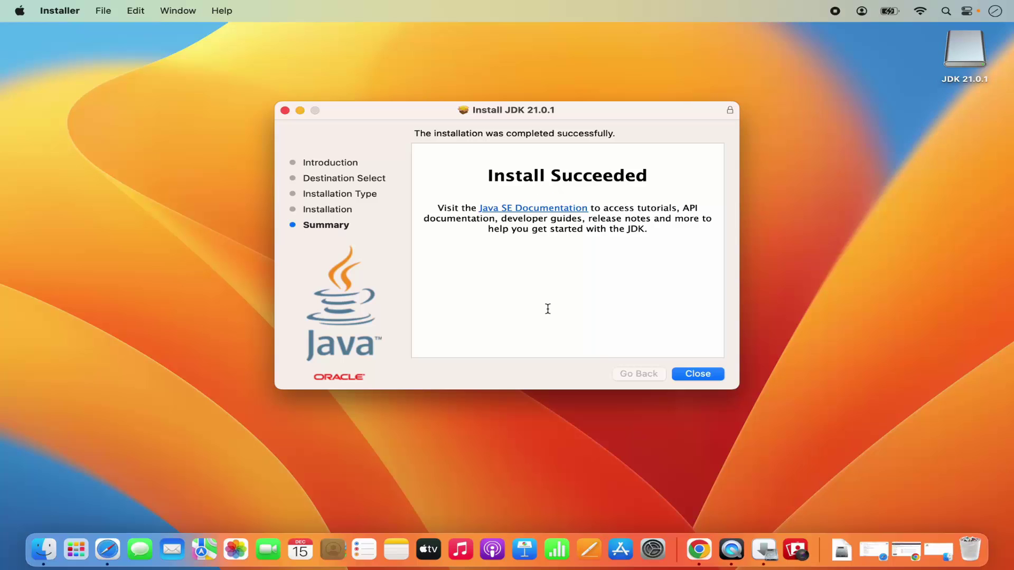
pyautogui.click(688, 375)
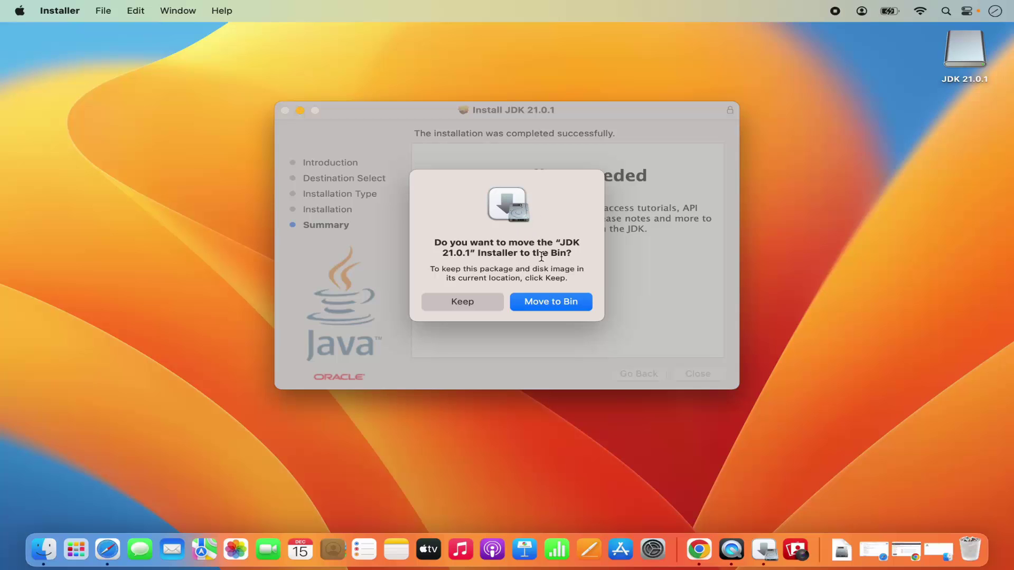
pyautogui.click(561, 303)
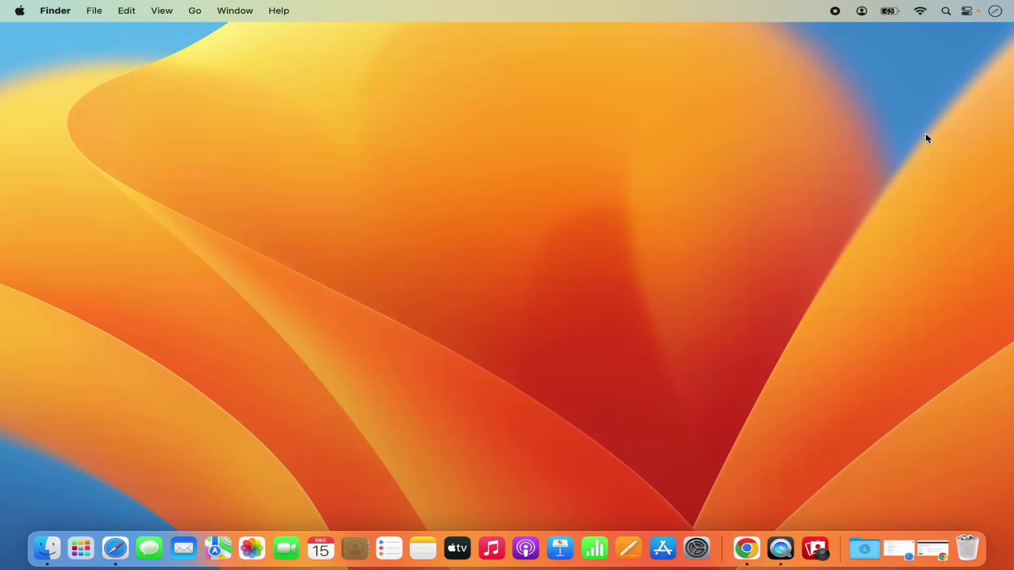
# Find Terminal through Spotlight, open it and enlarge its window.
pyautogui.click(945, 11)
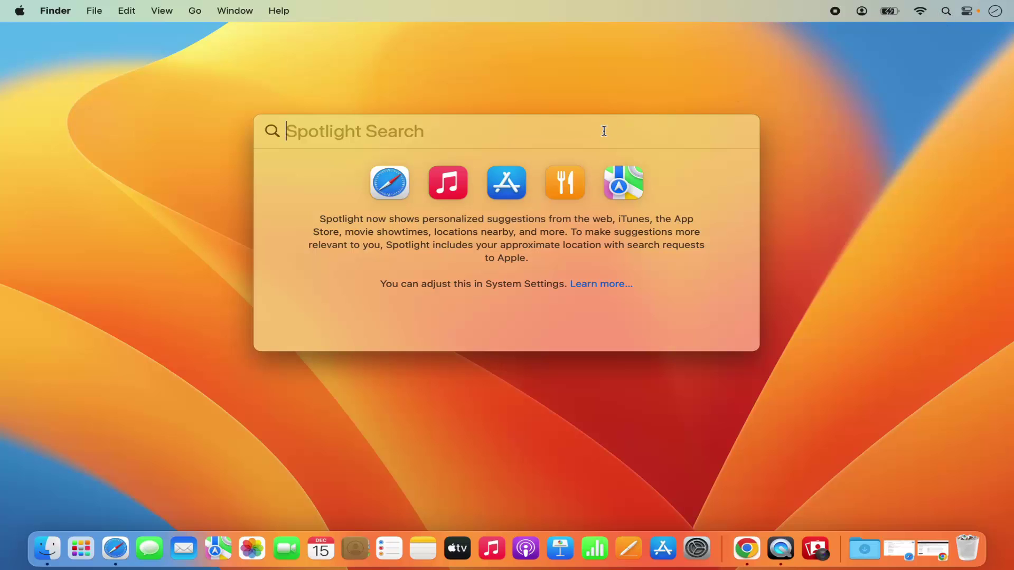
pyautogui.write('terminal')
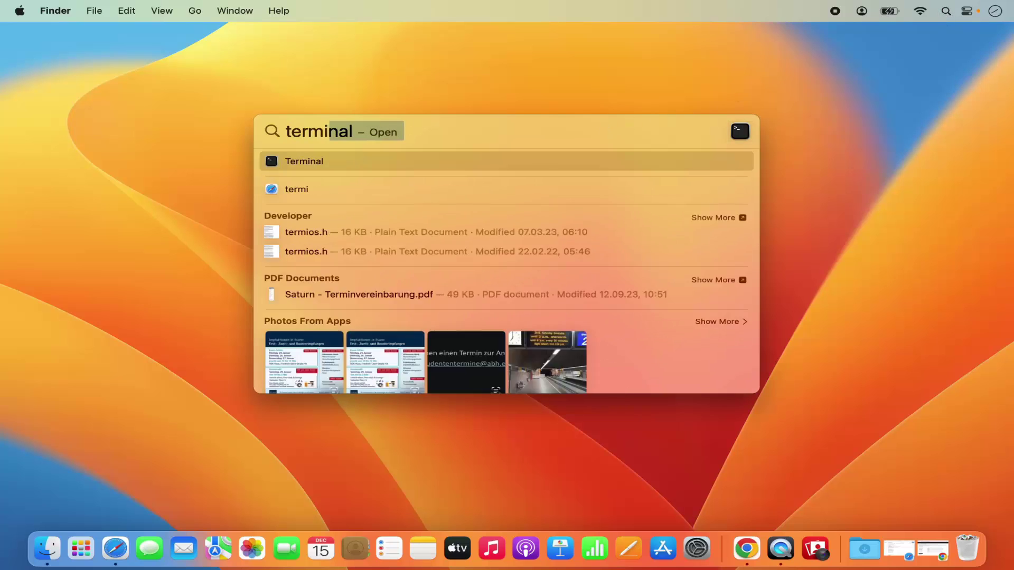
pyautogui.click(458, 162)
pyautogui.doubleClick(440, 32)
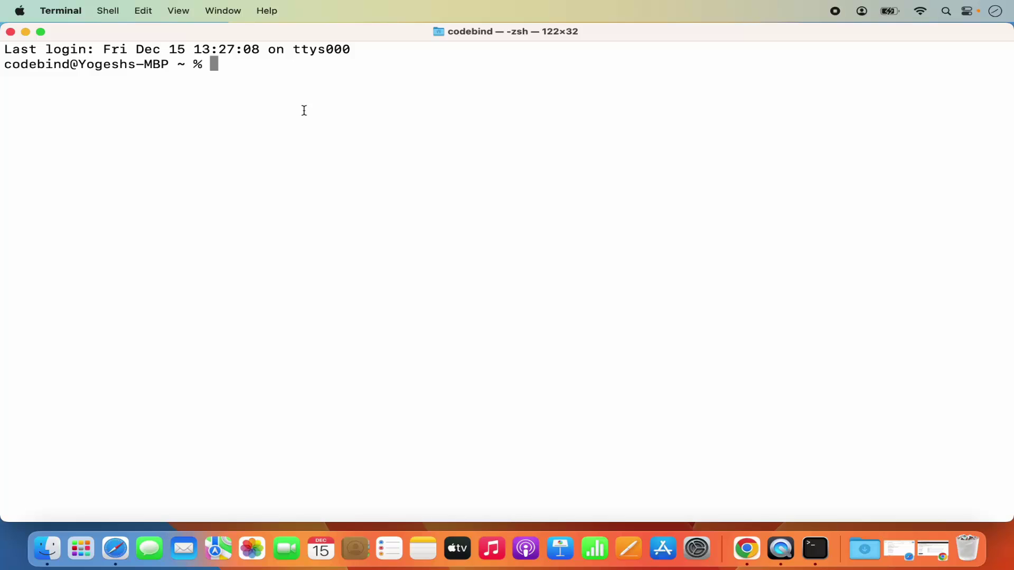
# List the installed Java virtual machines with /usr/libexec/java_home -V and check the version and path.
pyautogui.write('/usr/libe')
pyautogui.press('Tab')
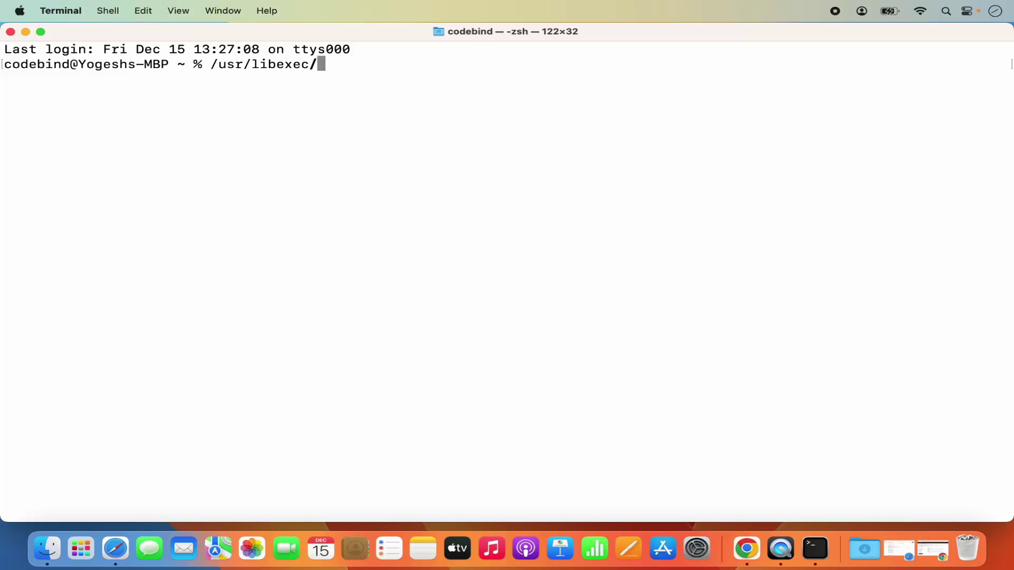
pyautogui.write('java_')
pyautogui.press('Tab')
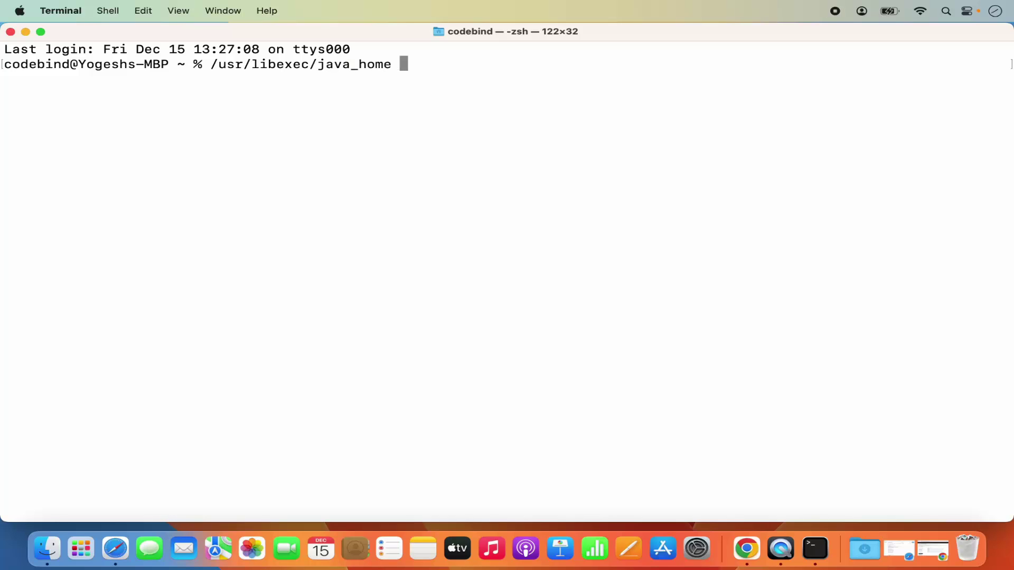
pyautogui.write('-V')
pyautogui.press('Return')
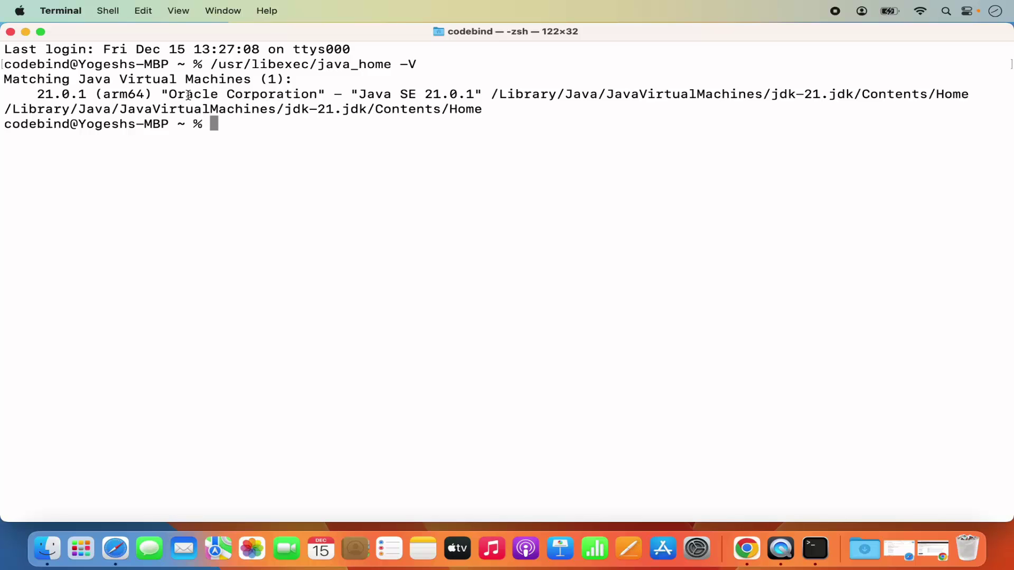
pyautogui.click(40, 95)
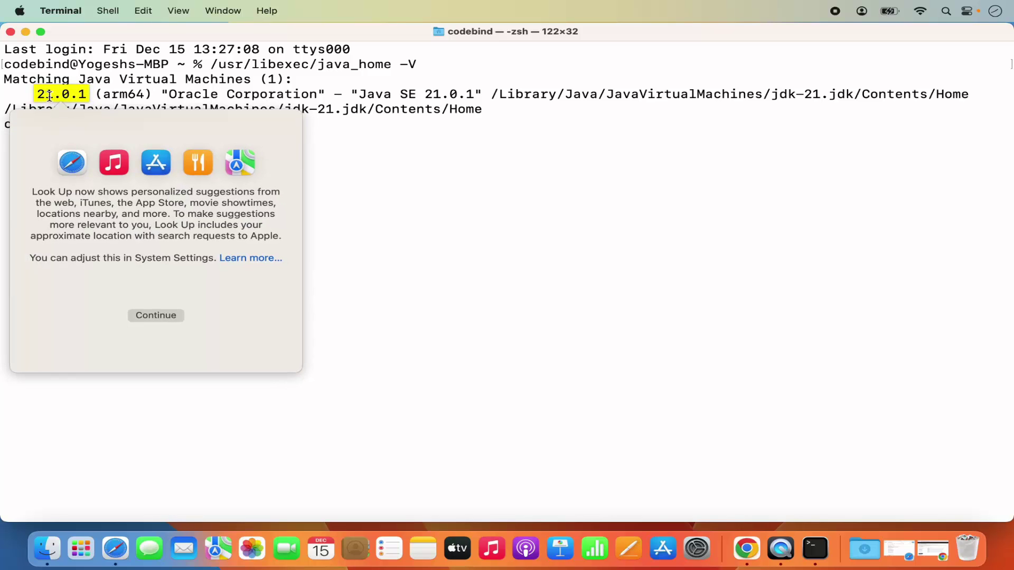
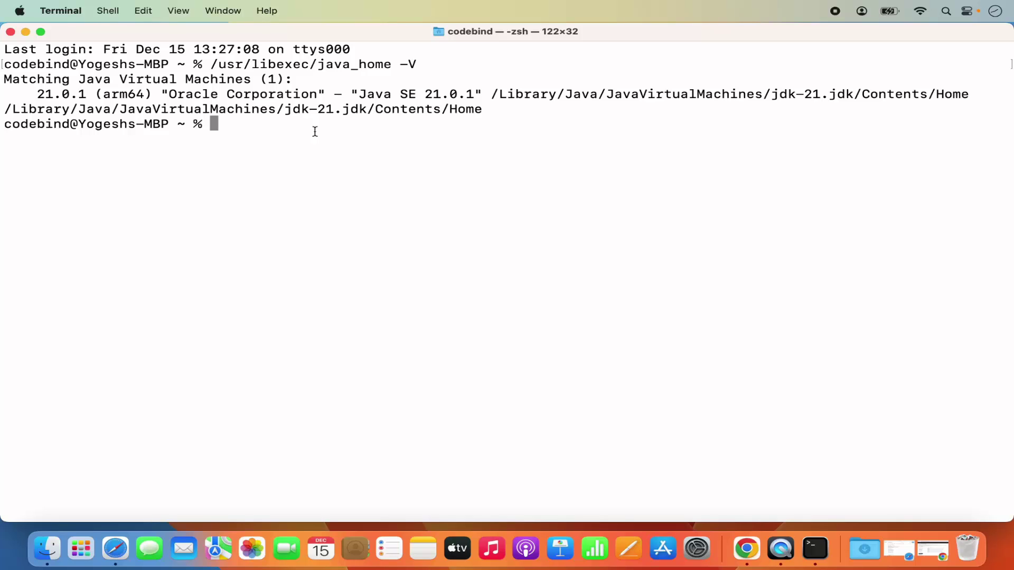
# Print the current directory with pwd and list all its files, including hidden ones, with ls -al.
pyautogui.write('pwd')
pyautogui.press('Return')
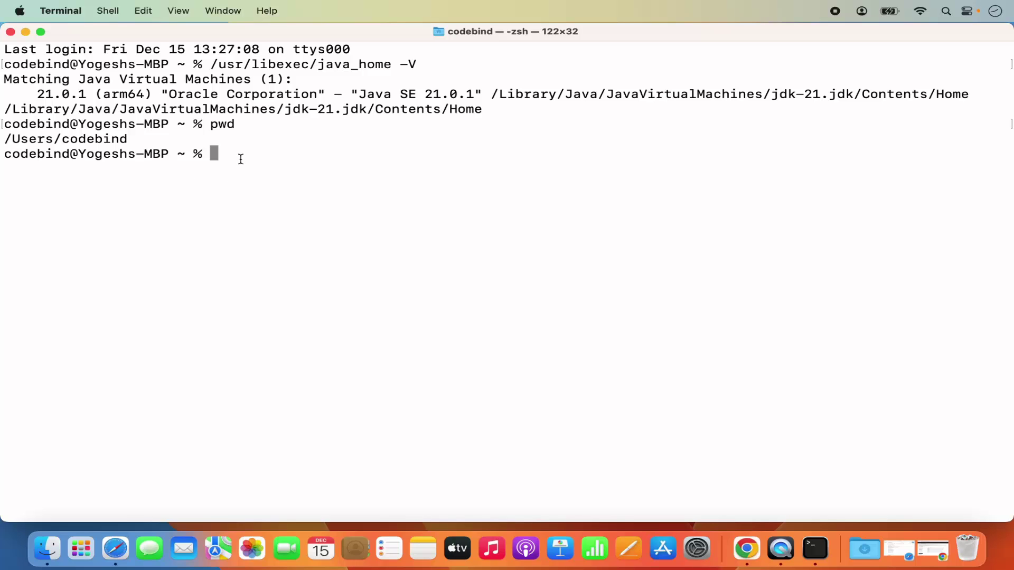
pyautogui.write('ls -al')
pyautogui.press('Return')
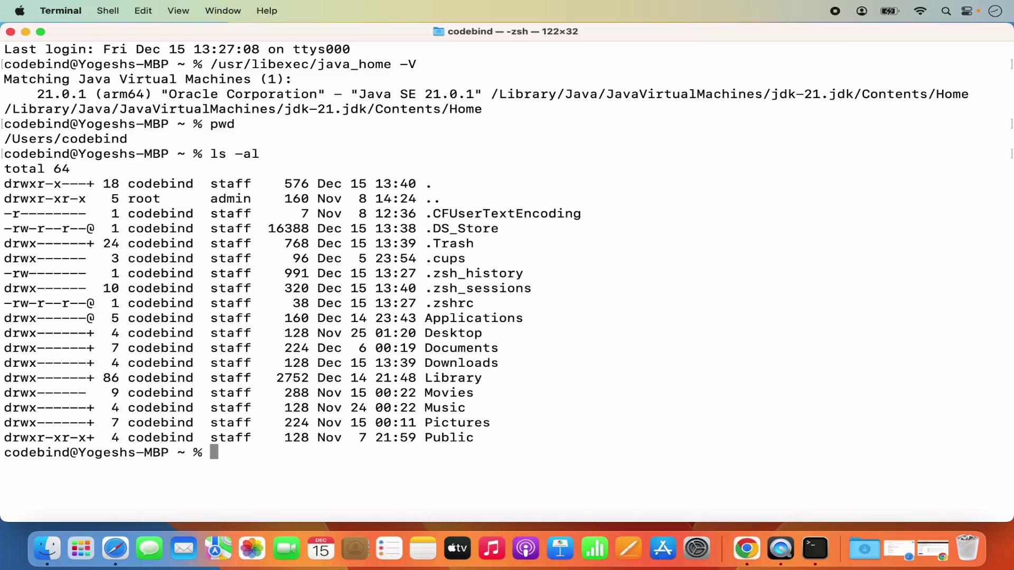
# Locate the .zshrc file in the home directory listing.
pyautogui.doubleClick(453, 305)
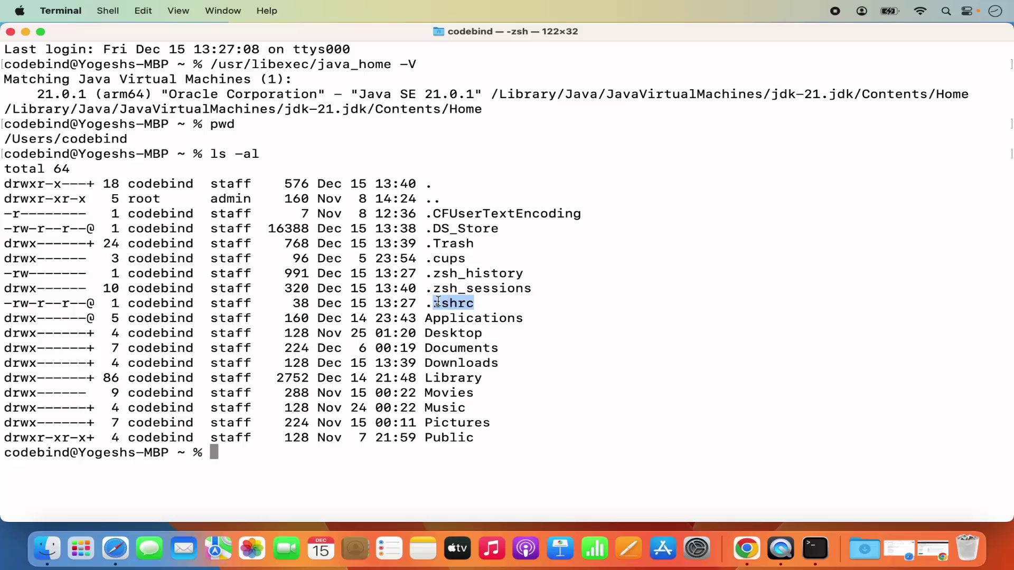
pyautogui.click(405, 372)
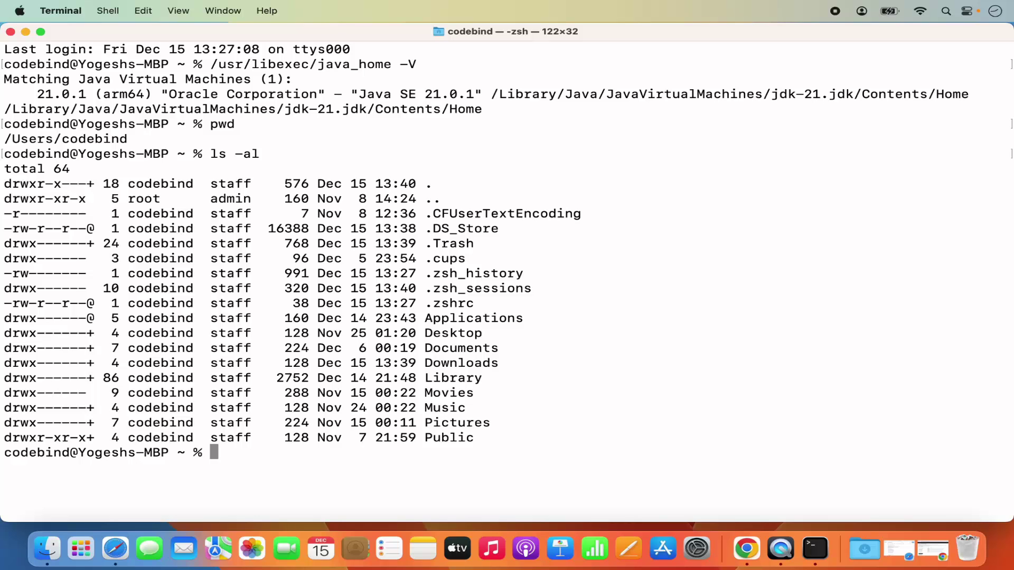
pyautogui.doubleClick(453, 303)
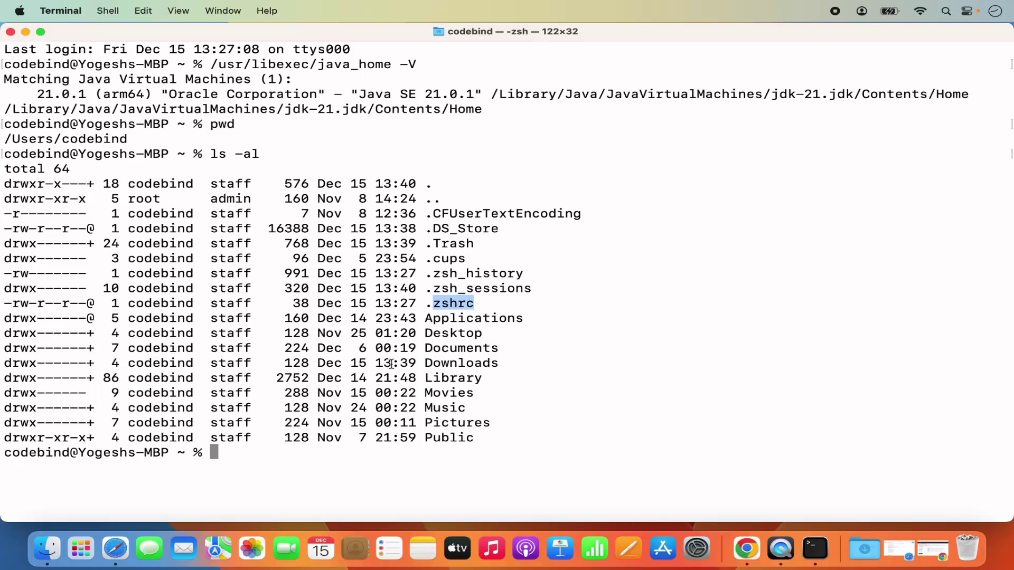
pyautogui.click(286, 455)
pyautogui.write('tou')
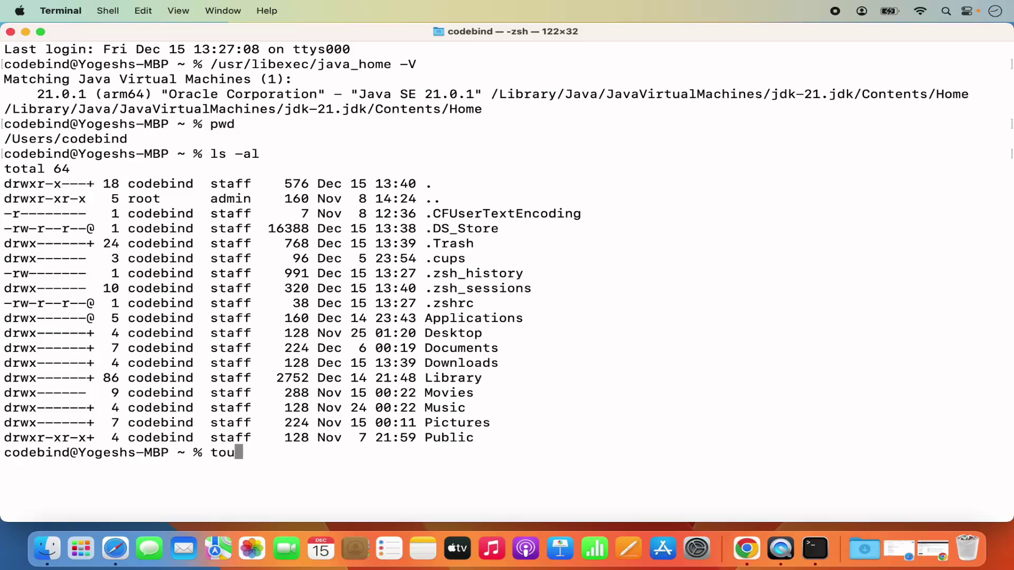
pyautogui.write('ch .zshrc')
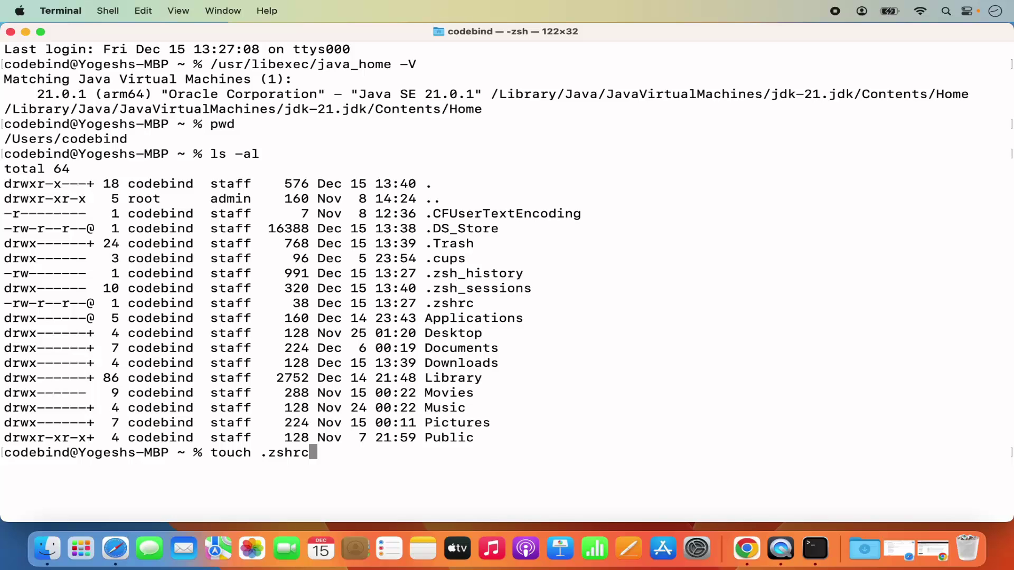
pyautogui.press('BackSpace')
pyautogui.press('BackSpace')
pyautogui.press('BackSpace')
pyautogui.press('BackSpace')
pyautogui.press('BackSpace')
pyautogui.press('BackSpace')
pyautogui.press('BackSpace')
pyautogui.press('BackSpace')
pyautogui.press('BackSpace')
pyautogui.press('BackSpace')
pyautogui.press('BackSpace')
pyautogui.press('BackSpace')
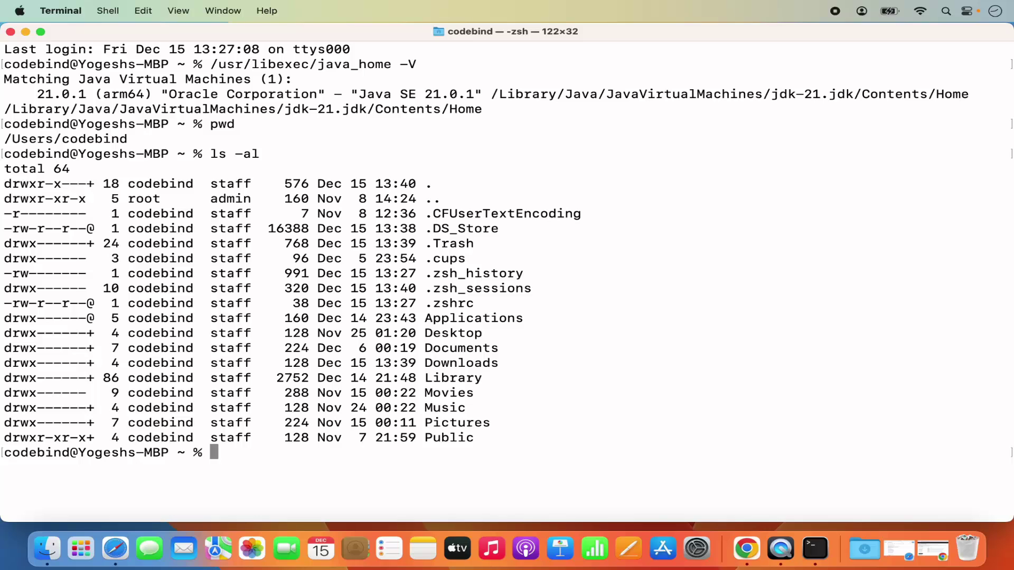
# Open the .zshrc file in TextEdit with open .zshrc and enlarge its window.
pyautogui.write('open .zshrc')
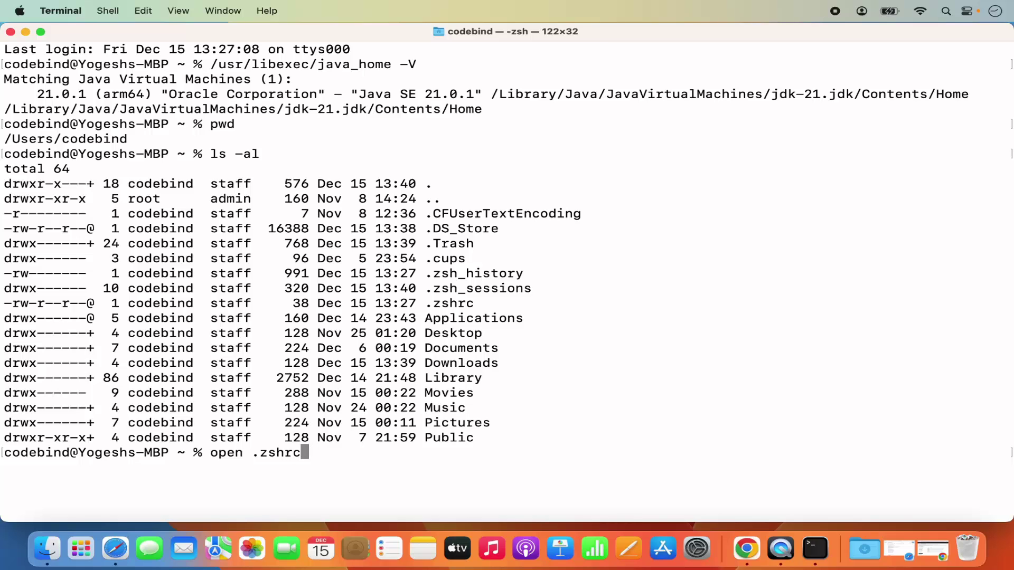
pyautogui.doubleClick(453, 303)
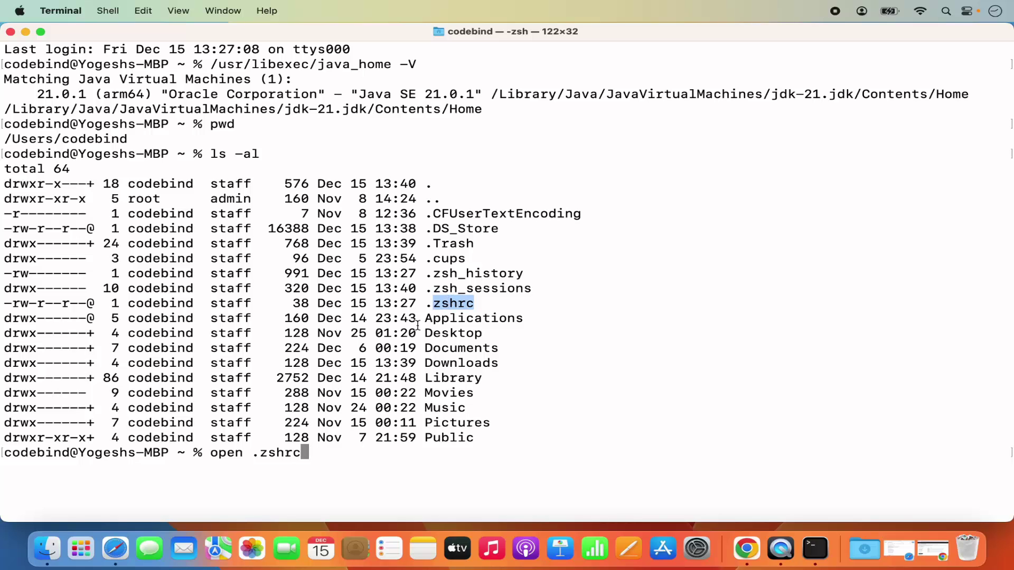
pyautogui.press('Return')
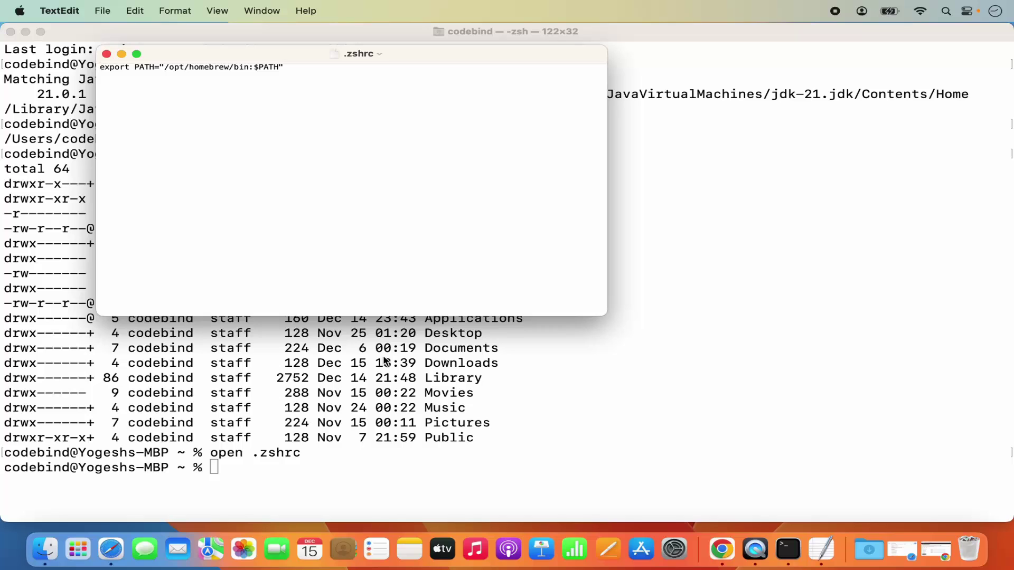
pyautogui.doubleClick(430, 55)
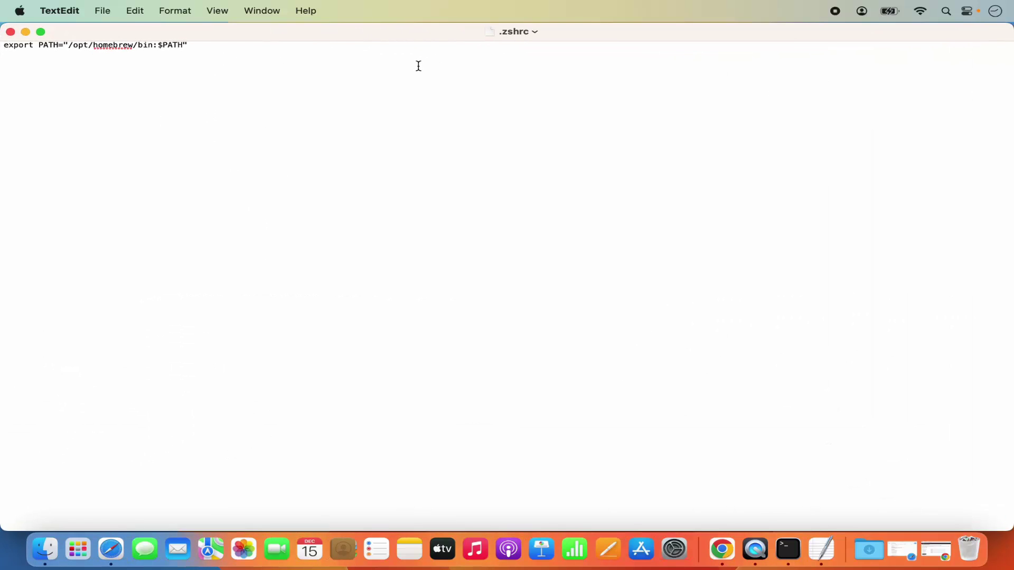
# Enlarge the .zshrc text until it is comfortably readable.
pyautogui.press('super+plus')
pyautogui.press('super+plus')
pyautogui.press('super+plus')
pyautogui.press('super+plus')
pyautogui.press('super+plus')
pyautogui.press('super+plus')
pyautogui.press('super+plus')
pyautogui.press('super+plus')
pyautogui.press('super+plus')
pyautogui.press('super+plus')
pyautogui.press('super+plus')
pyautogui.press('super+plus')
pyautogui.press('super+plus')
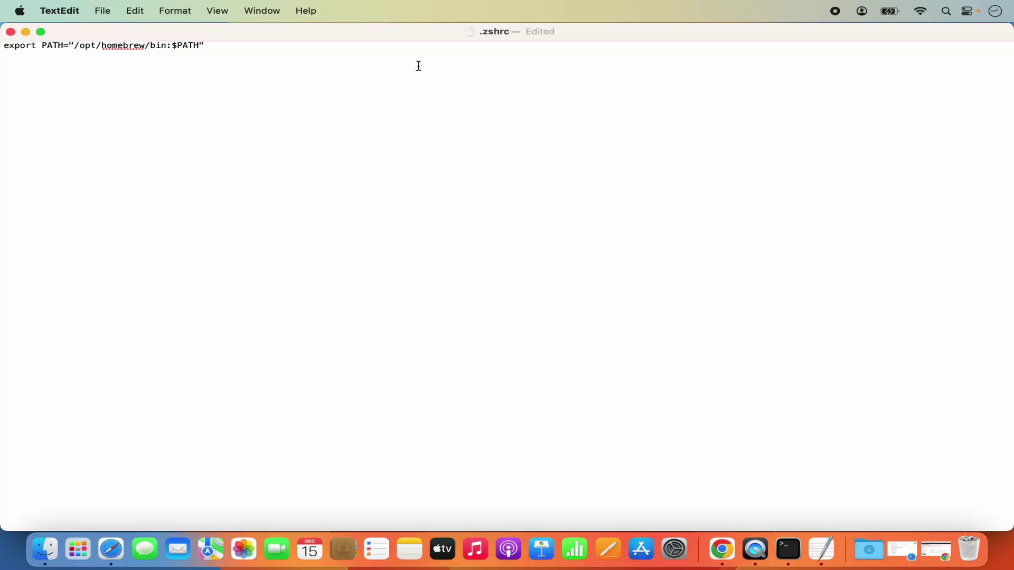
pyautogui.press('super+plus')
pyautogui.press('super+plus')
pyautogui.press('super+plus')
pyautogui.press('super+plus')
pyautogui.press('super+plus')
pyautogui.press('super+plus')
pyautogui.press('super+plus')
pyautogui.press('super+plus')
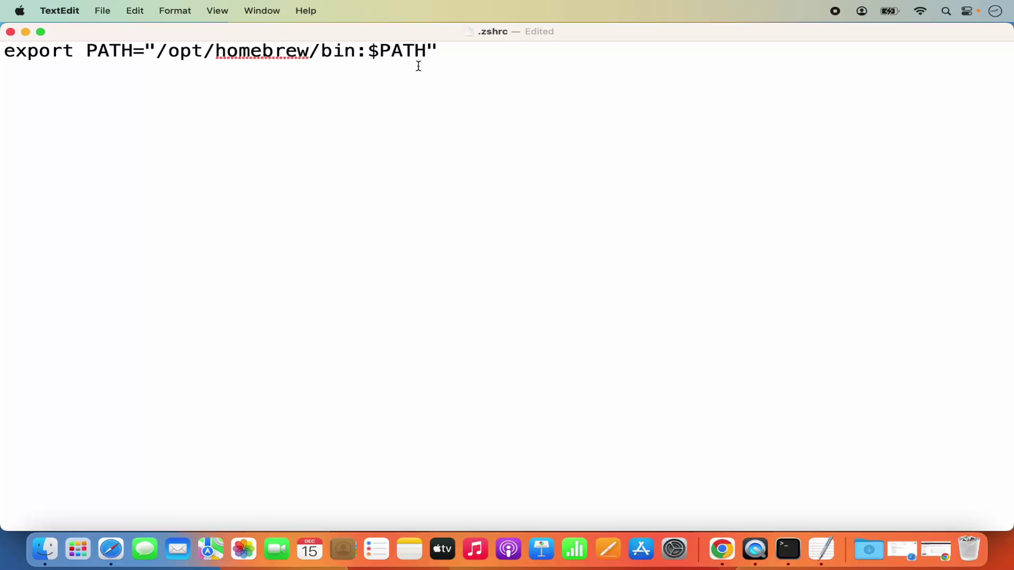
pyautogui.press('super+plus')
pyautogui.press('super+plus')
pyautogui.press('super+plus')
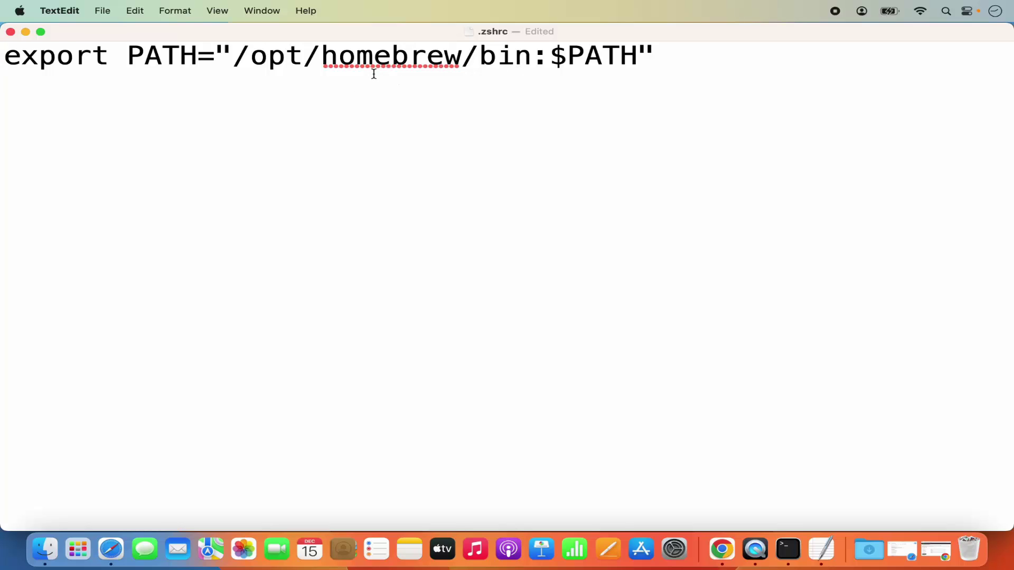
# Add export JAVA_HOME=$(/usr/libexec/java_home -v <version>) and export PATH=$JAVA_HOME/bin:$PATH on separate lines below the existing Homebrew path line.
pyautogui.click(664, 51)
pyautogui.press('Return')
pyautogui.write('export JAVA_HOME=$(/usr/libexec/java_home -v <version>) export PATH=$JAVA_HOME/bin:$PATH')
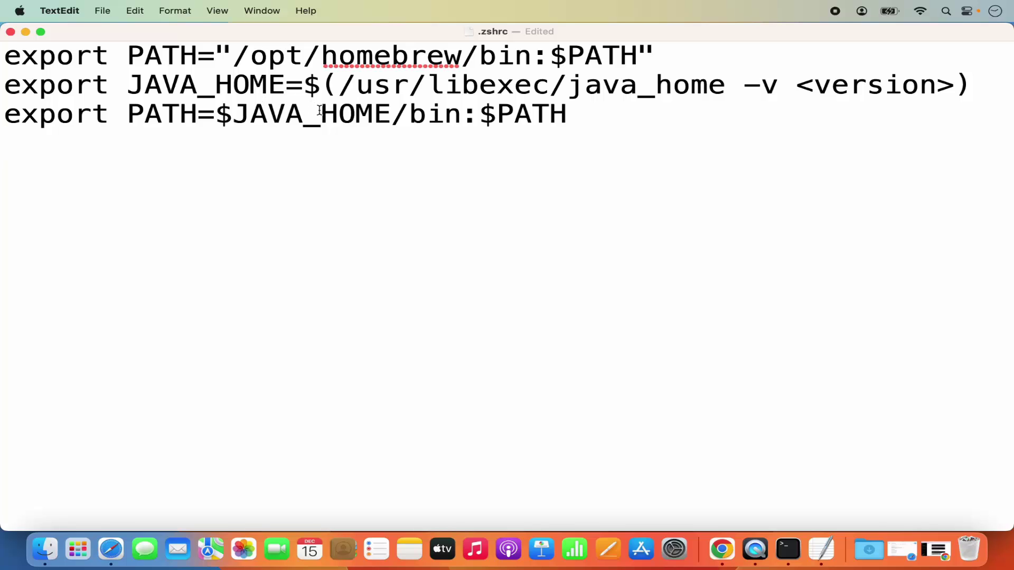
pyautogui.click(566, 117)
pyautogui.click(568, 114)
# Check the installed Java version in Terminal and replace the <version> placeholder in the JAVA_HOME line with 21.0.1.
pyautogui.click(787, 560)
pyautogui.moveTo(797, 88); pyautogui.dragTo(950, 93)
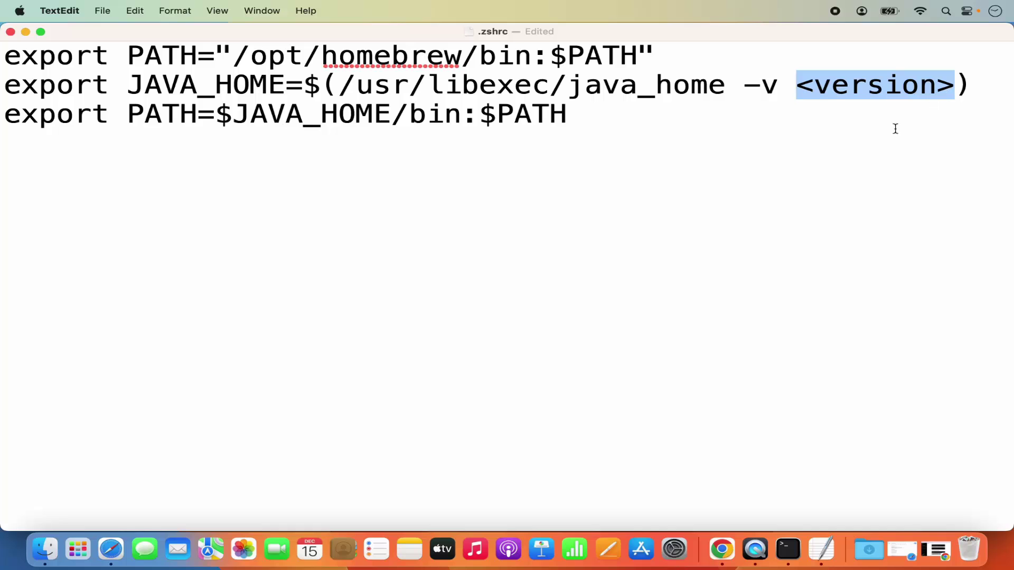
pyautogui.click(792, 550)
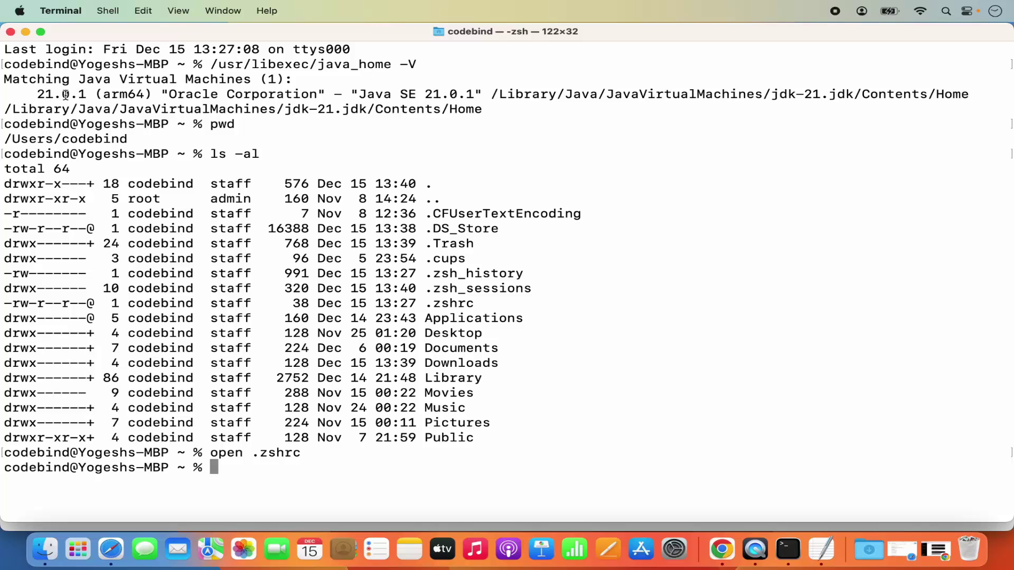
pyautogui.click(821, 552)
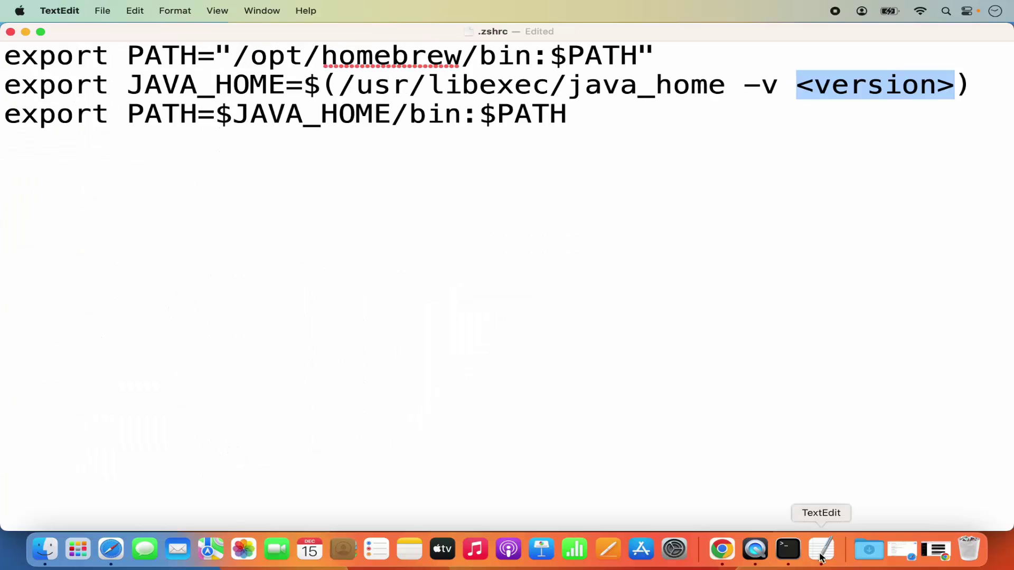
pyautogui.click(955, 84)
pyautogui.press('BackSpace')
pyautogui.press('BackSpace')
pyautogui.press('BackSpace')
pyautogui.press('BackSpace')
pyautogui.press('BackSpace')
pyautogui.press('BackSpace')
pyautogui.press('BackSpace')
pyautogui.press('BackSpace')
pyautogui.press('BackSpace')
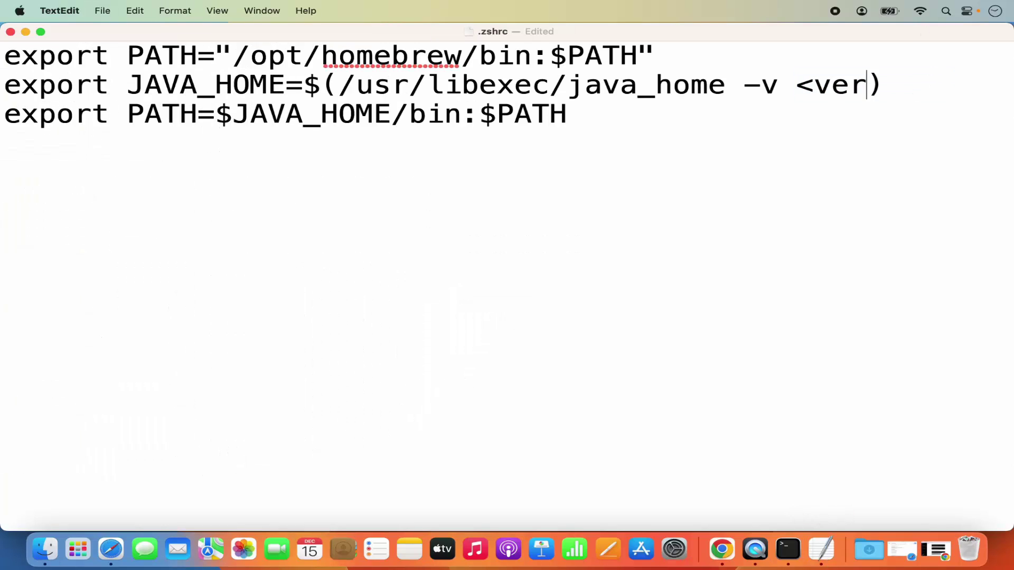
pyautogui.write('21')
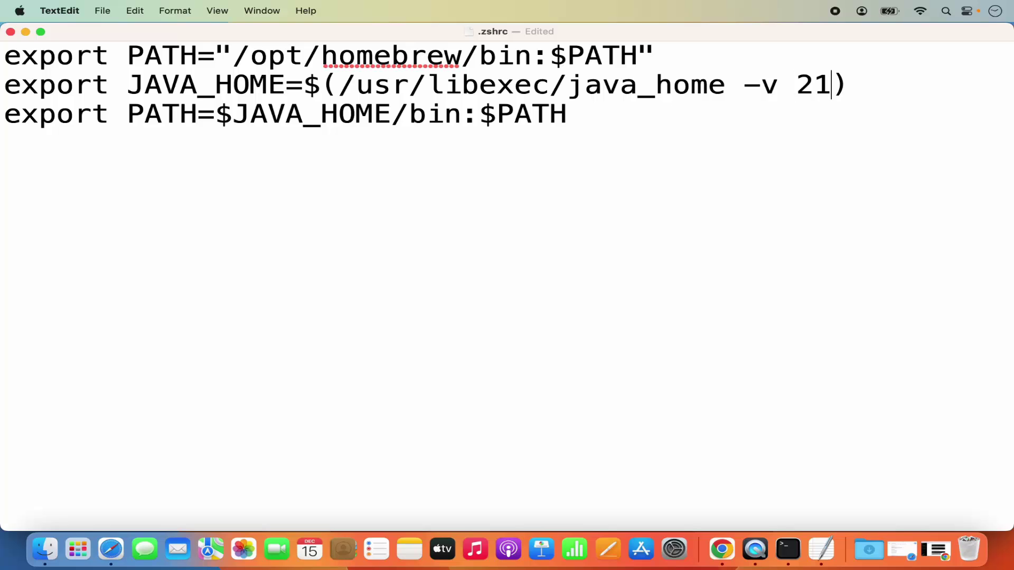
pyautogui.write('.0.1')
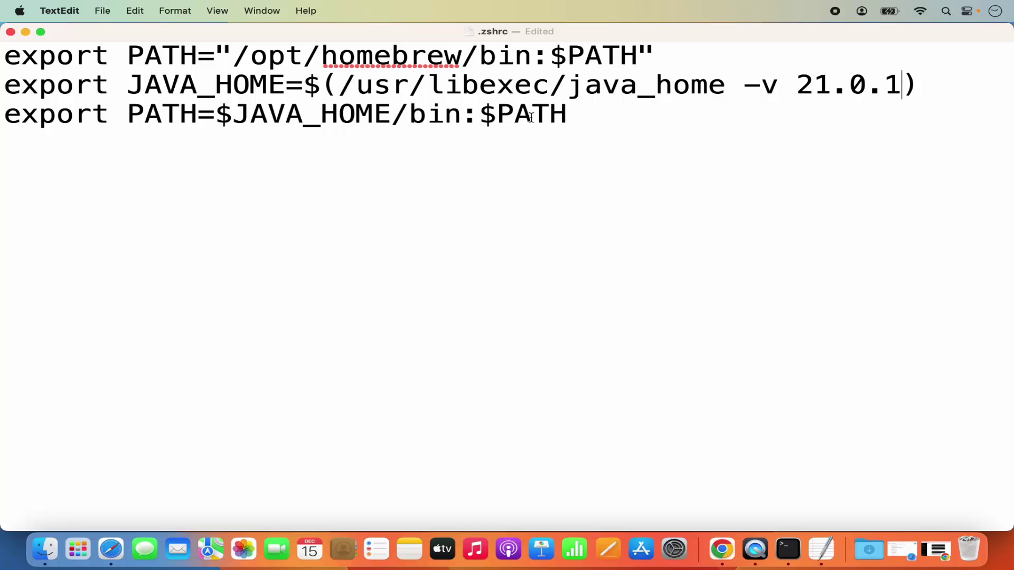
# Review the two new export lines, save .zshrc and close the file.
pyautogui.click(569, 115)
pyautogui.moveTo(569, 115); pyautogui.dragTo(120, 82)
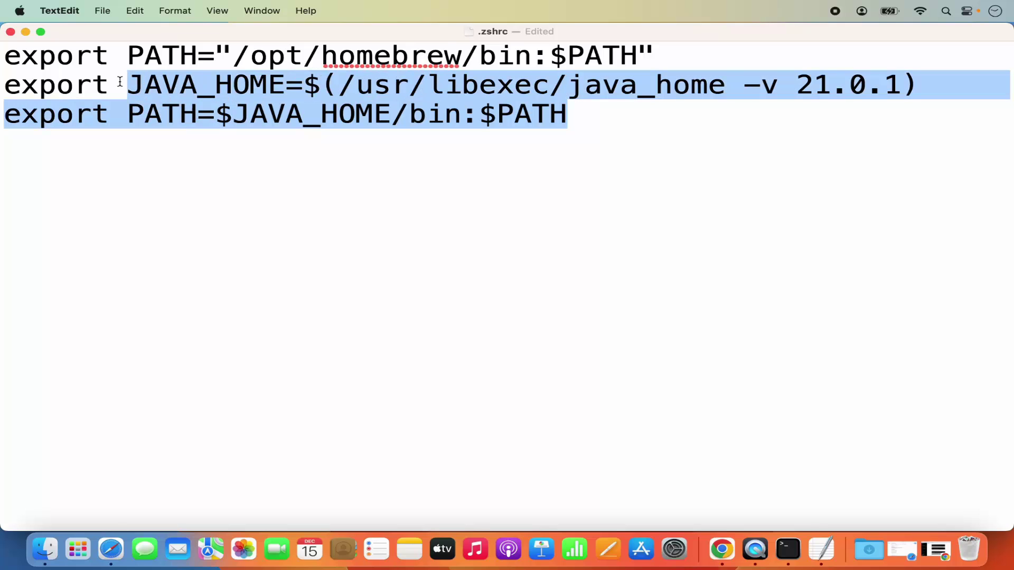
pyautogui.click(802, 84)
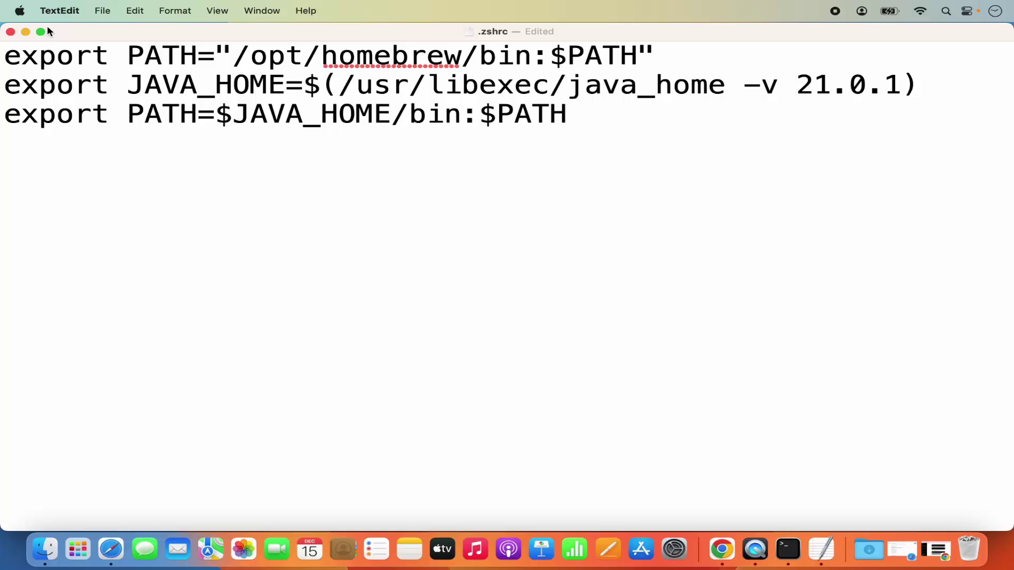
pyautogui.click(103, 11)
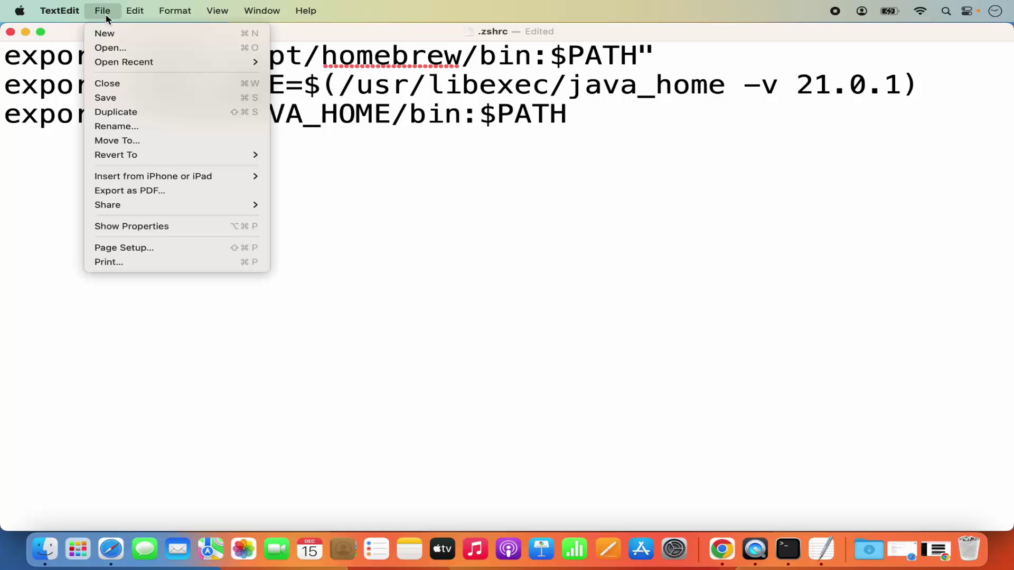
pyautogui.click(111, 98)
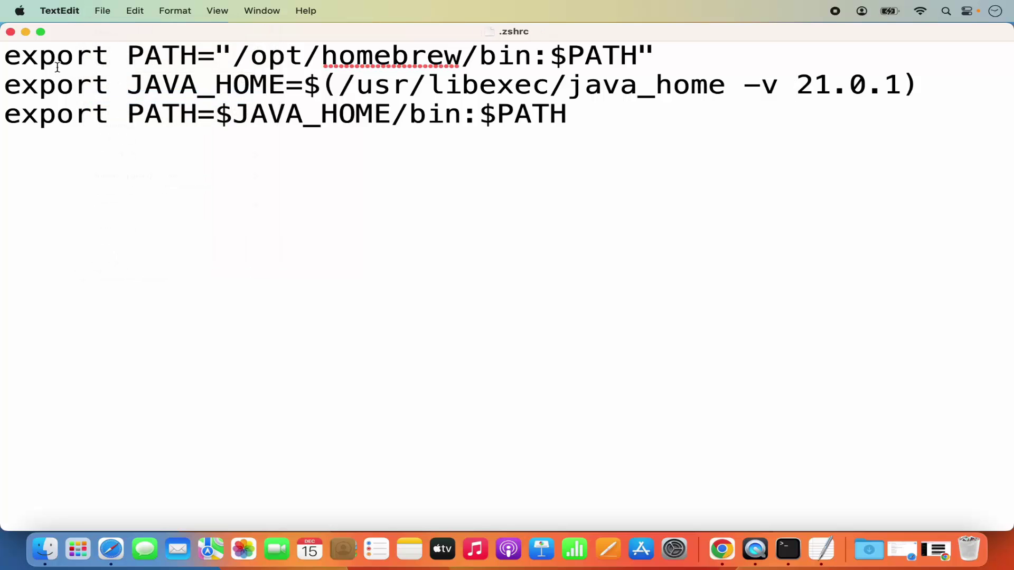
pyautogui.click(10, 33)
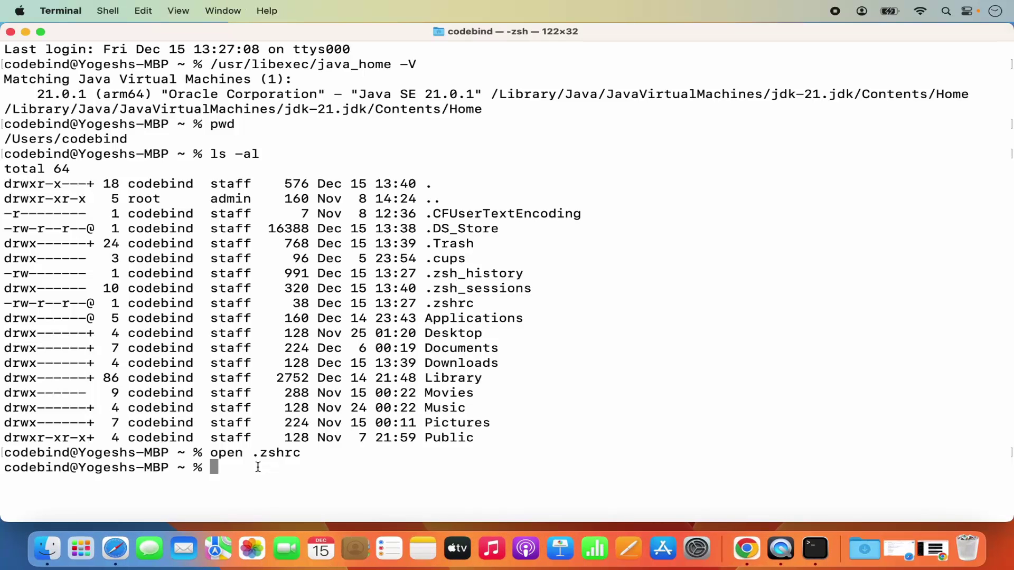
# Reopen .zshrc from Terminal, check the saved export lines at a larger text size and close the file.
pyautogui.press('Up')
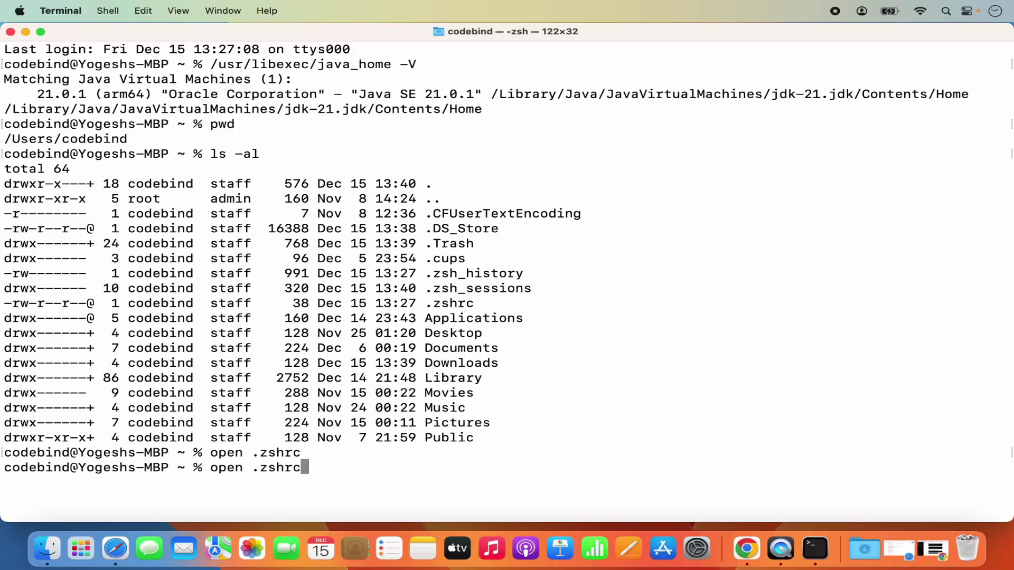
pyautogui.press('Return')
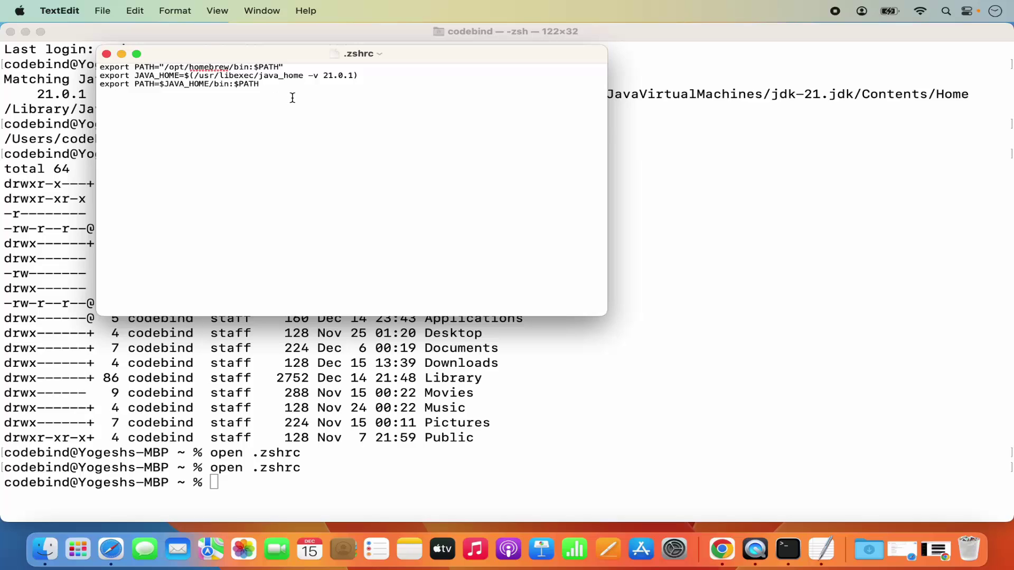
pyautogui.moveTo(270, 83); pyautogui.dragTo(129, 81)
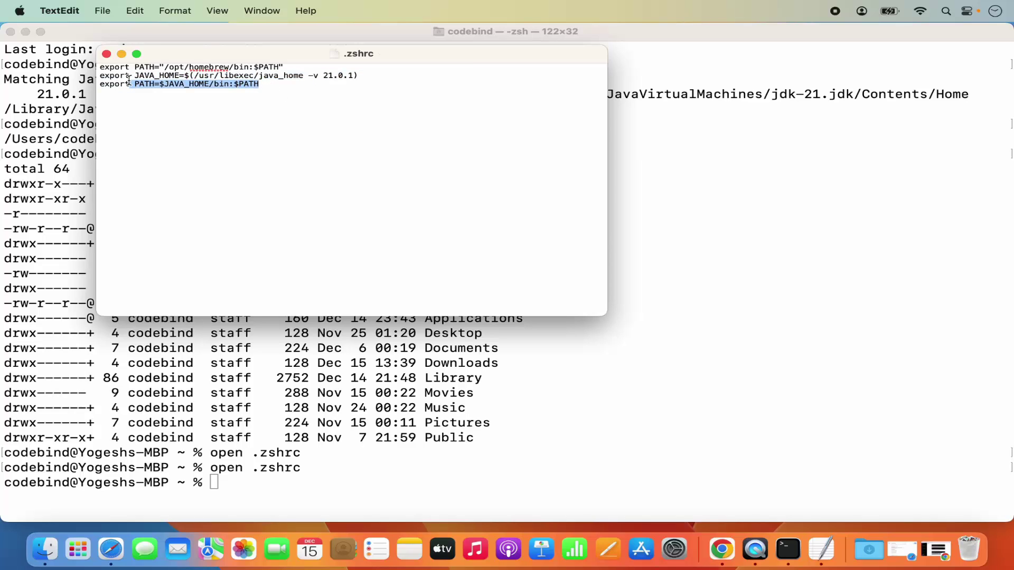
pyautogui.press('super+plus')
pyautogui.press('super+plus')
pyautogui.press('super+plus')
pyautogui.press('super+plus')
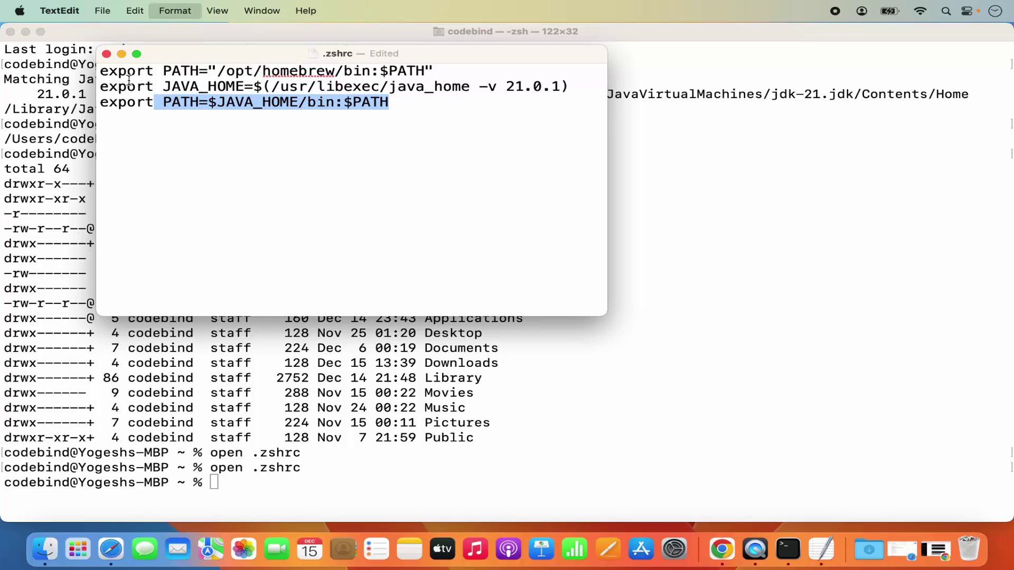
pyautogui.click(107, 55)
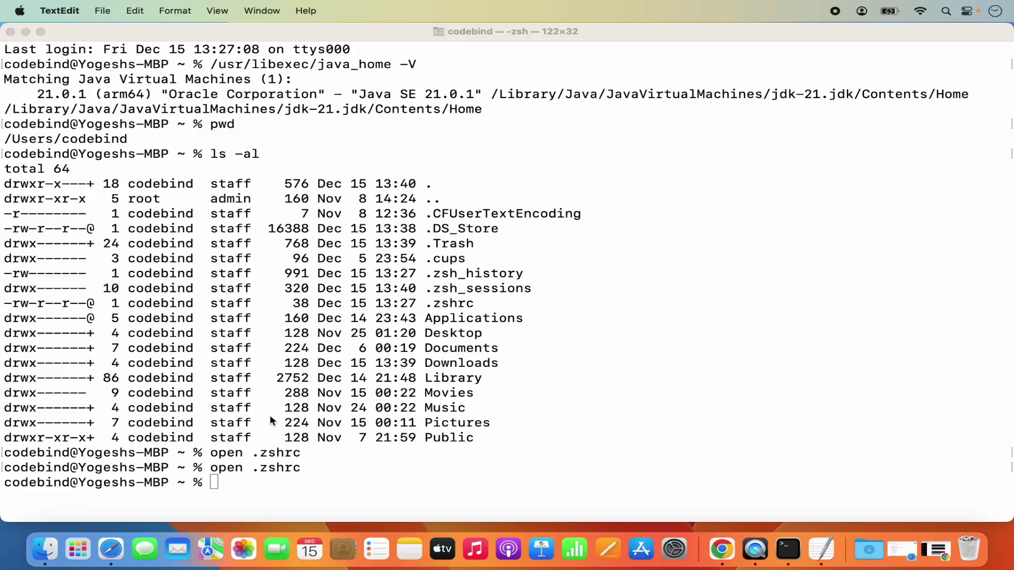
# Clear the Terminal screen and reload the shell configuration with source .zshrc.
pyautogui.click(280, 478)
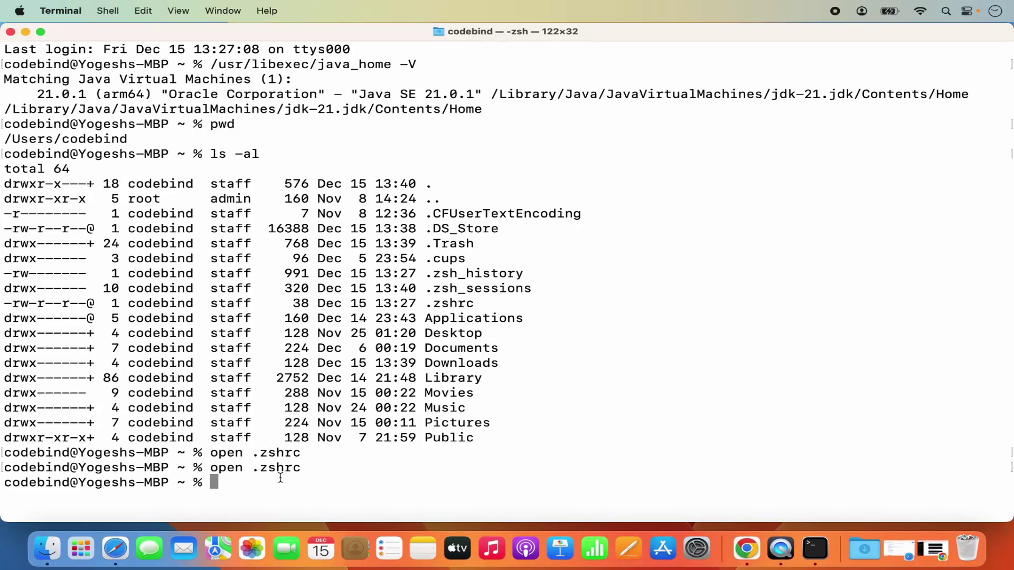
pyautogui.write('clear')
pyautogui.press('Return')
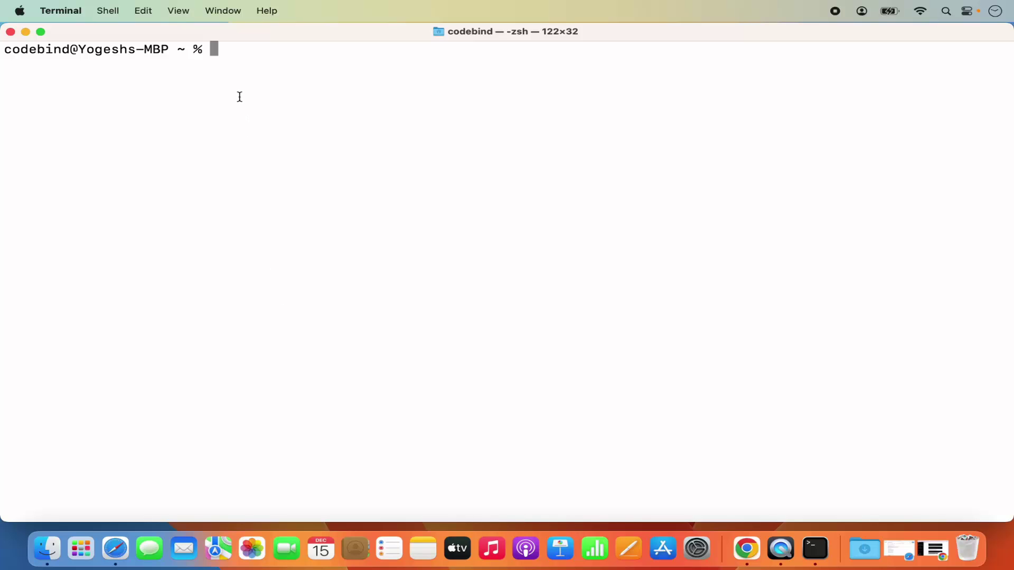
pyautogui.write('source')
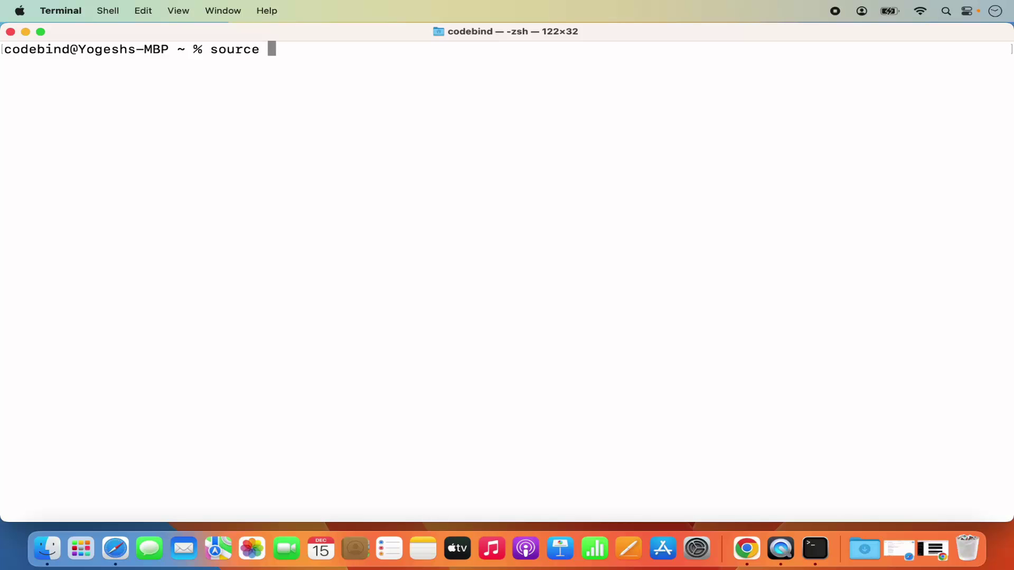
pyautogui.write(' .zsh')
pyautogui.press('Tab')
pyautogui.write('rc')
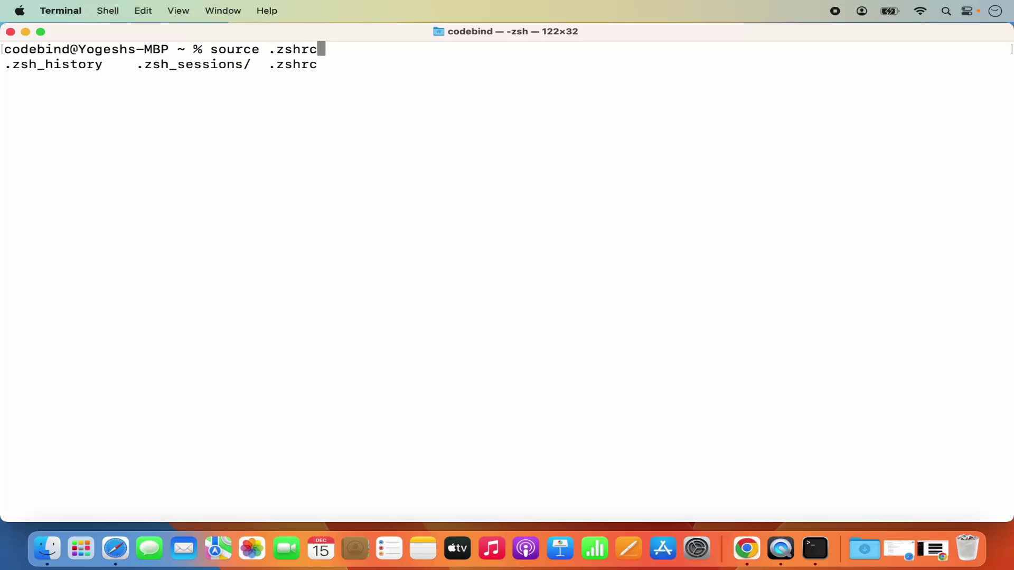
pyautogui.press('Return')
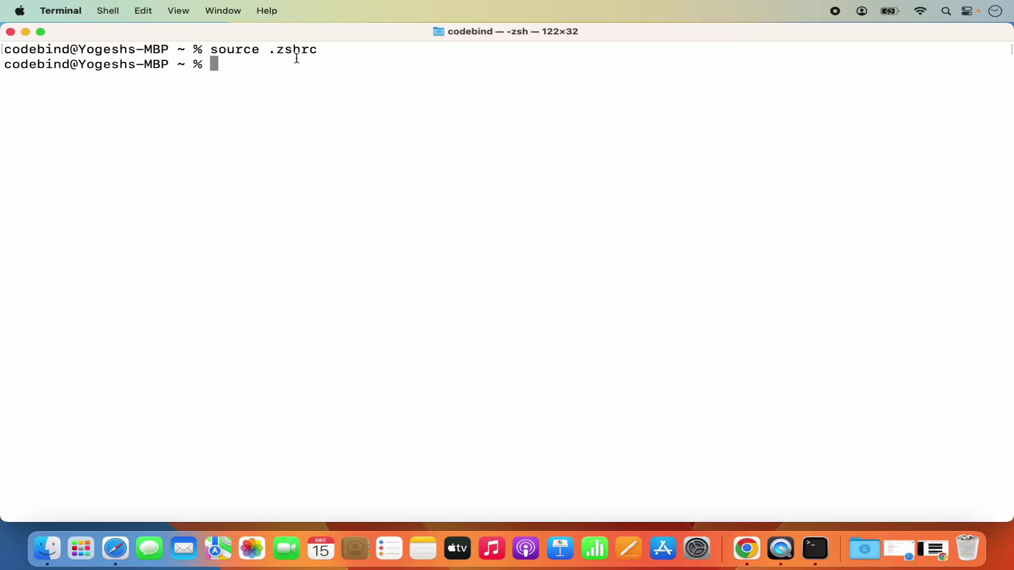
# Close and quit Terminal, reopen it through a system search, and enlarge the new window to fill the screen.
pyautogui.click(11, 32)
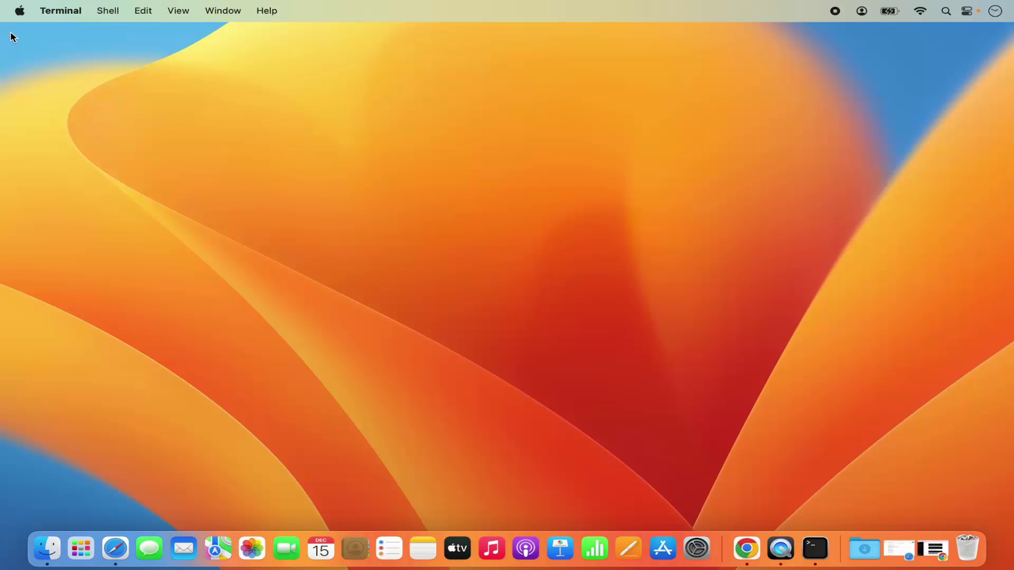
pyautogui.rightClick(820, 555)
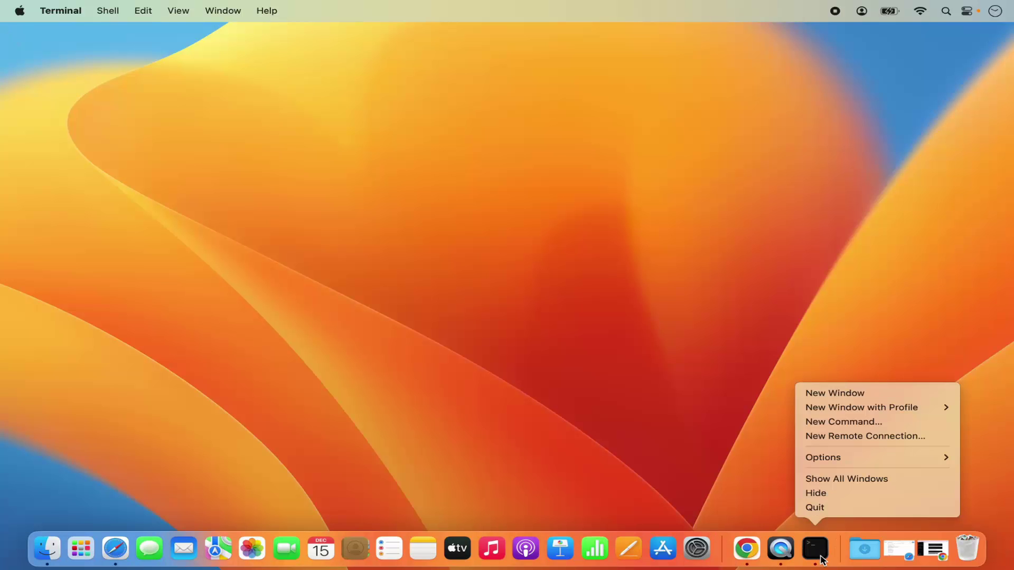
pyautogui.click(827, 507)
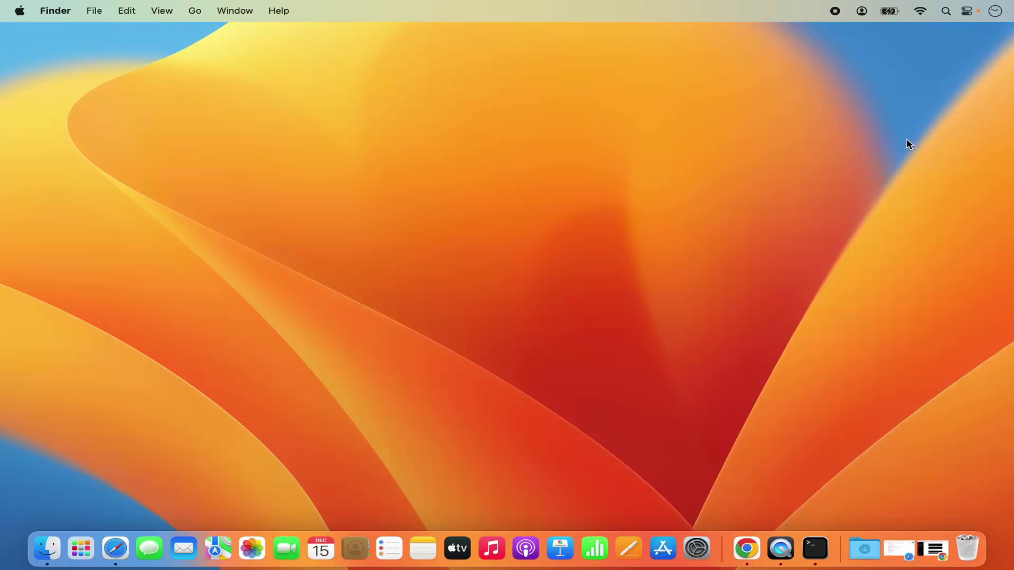
pyautogui.click(948, 12)
pyautogui.write('ter')
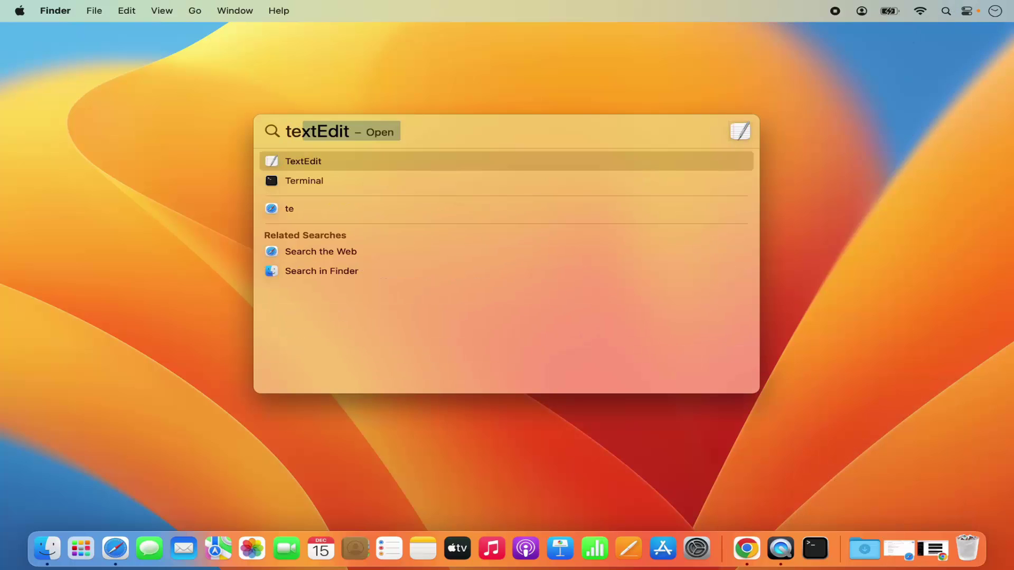
pyautogui.click(288, 163)
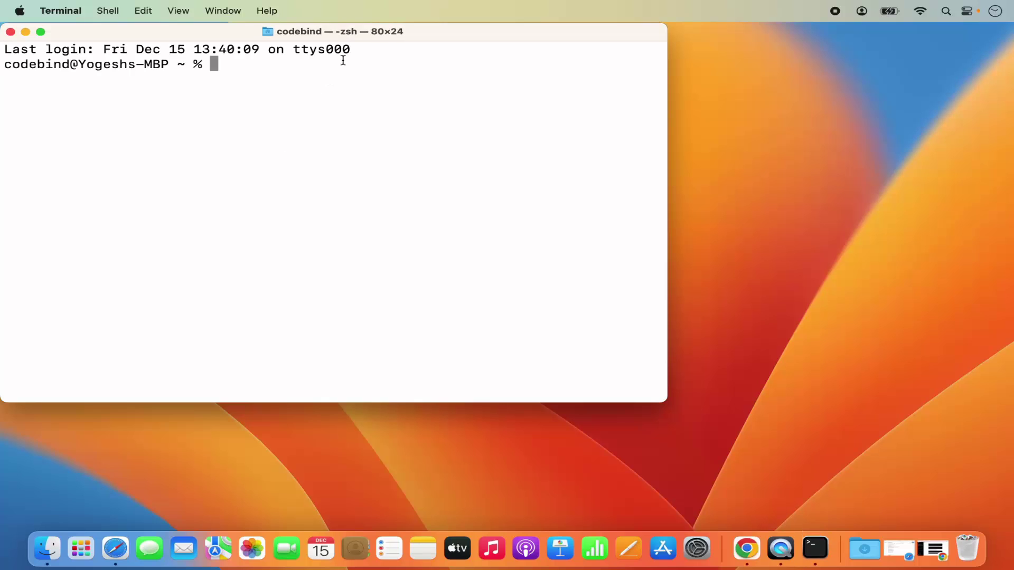
pyautogui.doubleClick(376, 33)
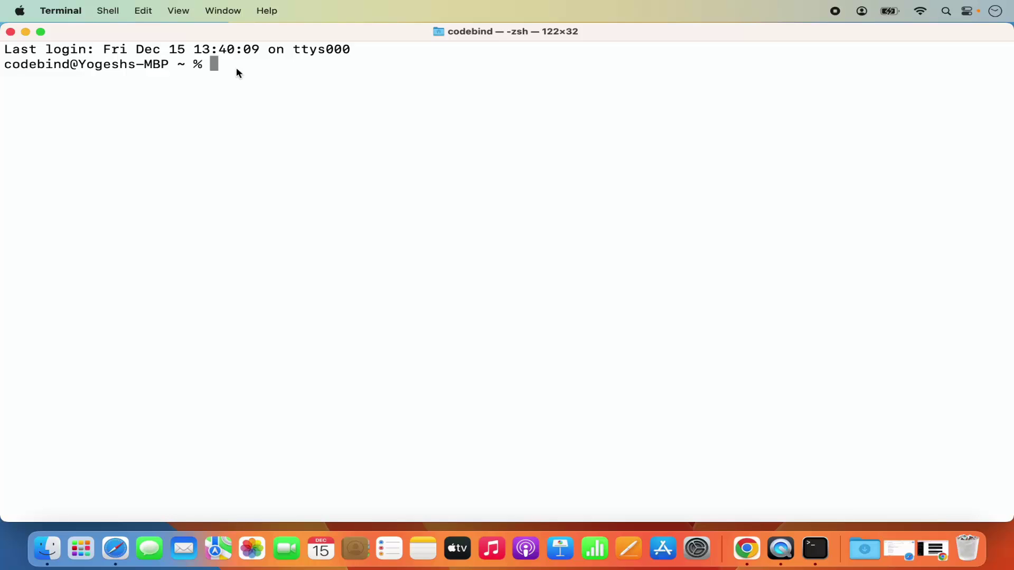
# Run echo $JAVA_HOME to check the configured Java home path.
pyautogui.write('echo $JAVA')
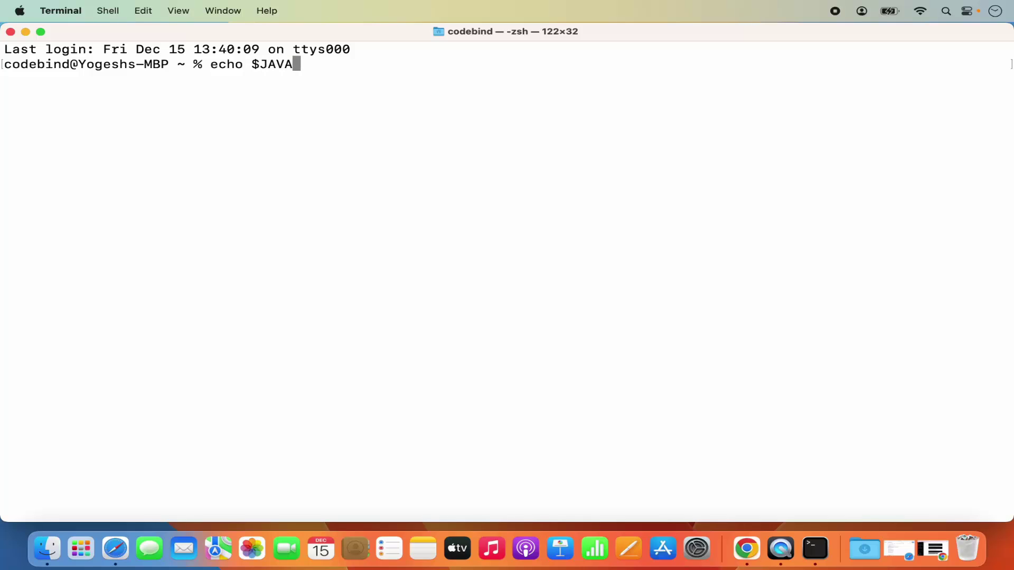
pyautogui.write('_HOME')
pyautogui.press('Return')
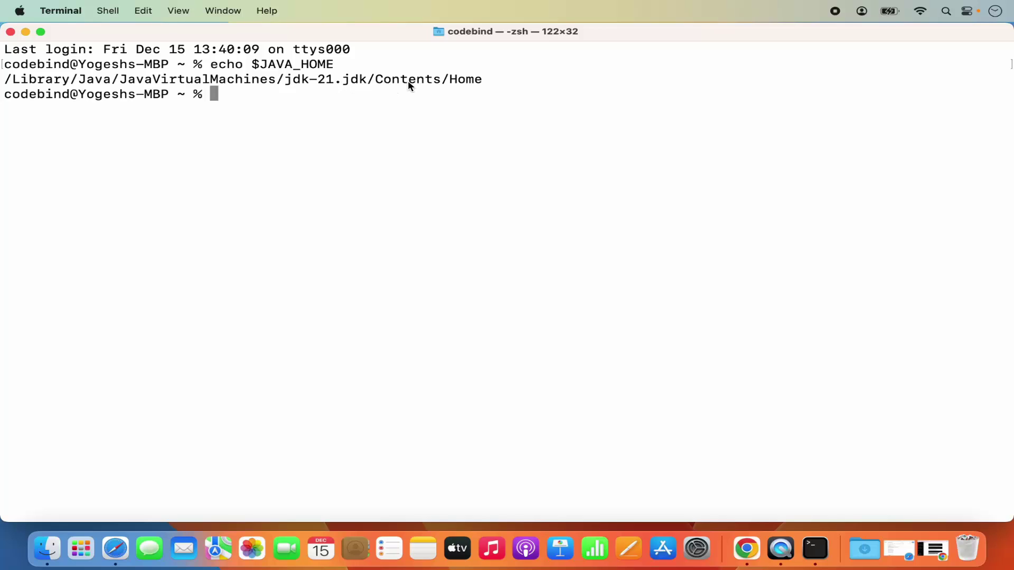
pyautogui.doubleClick(462, 80)
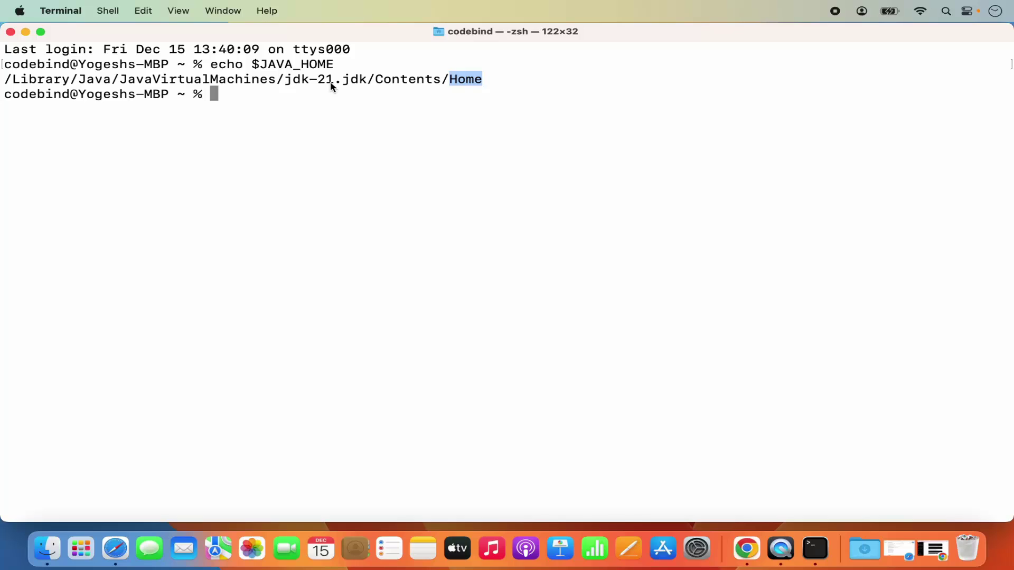
pyautogui.click(272, 113)
pyautogui.press('Return')
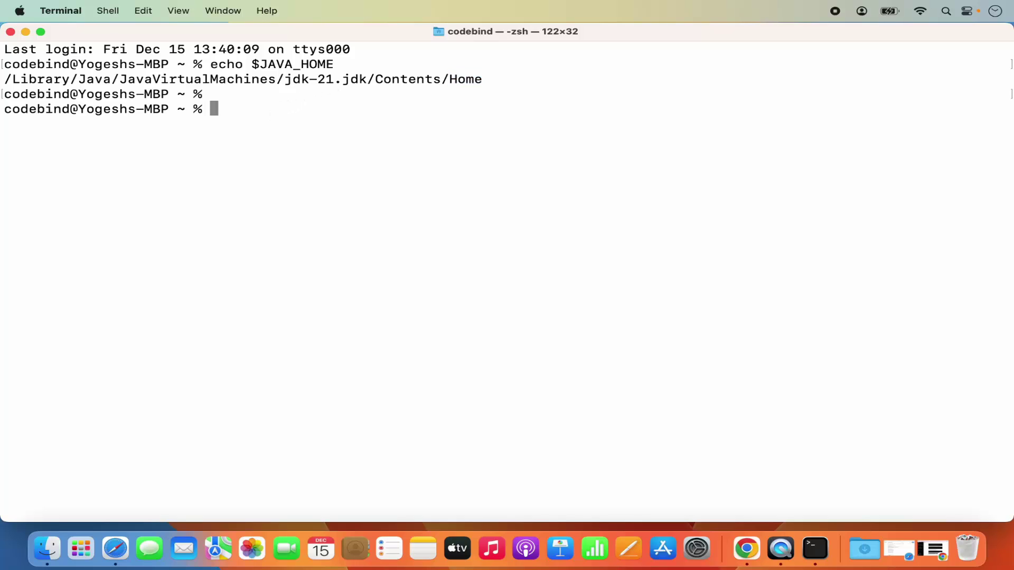
# Check the installed Java version with java -version, then clear the Terminal screen.
pyautogui.write('java -version')
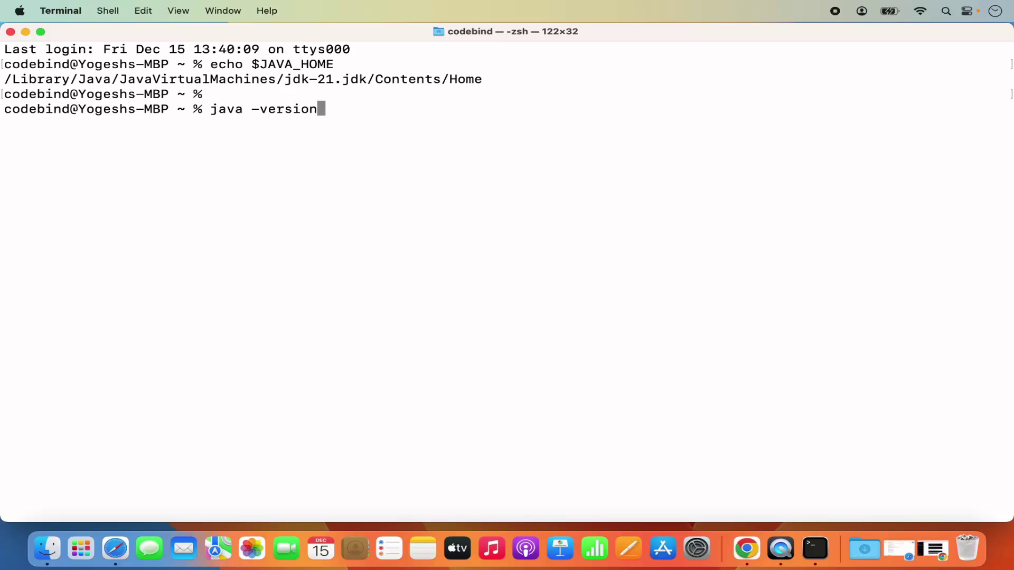
pyautogui.press('Return')
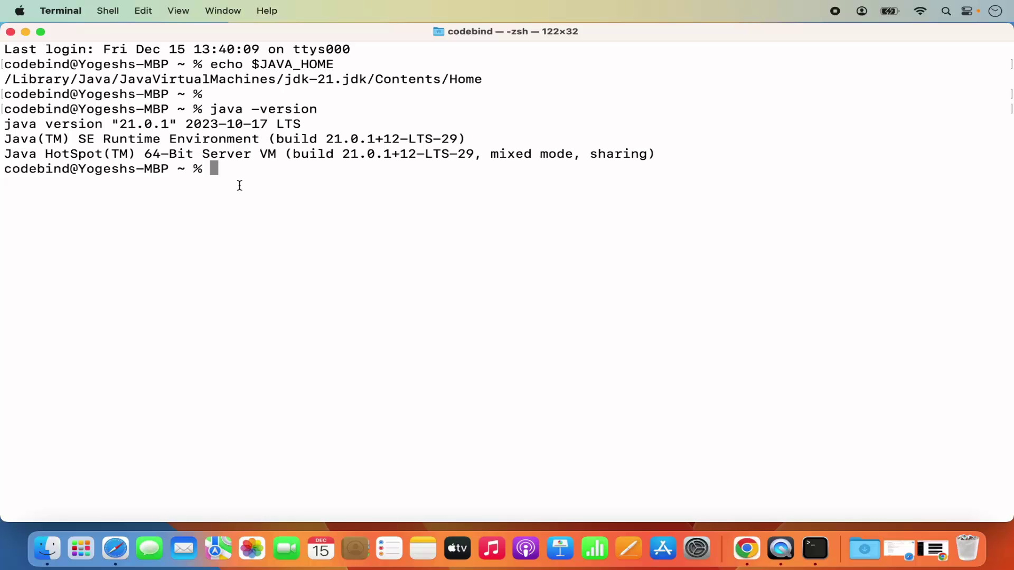
pyautogui.write('clea')
pyautogui.press('Tab')
pyautogui.write('r')
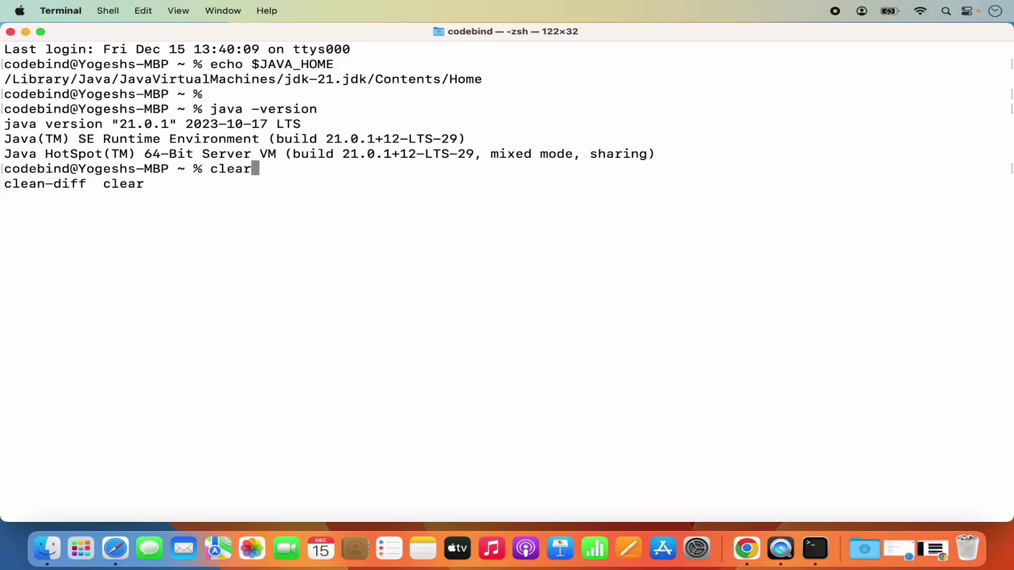
pyautogui.press('Return')
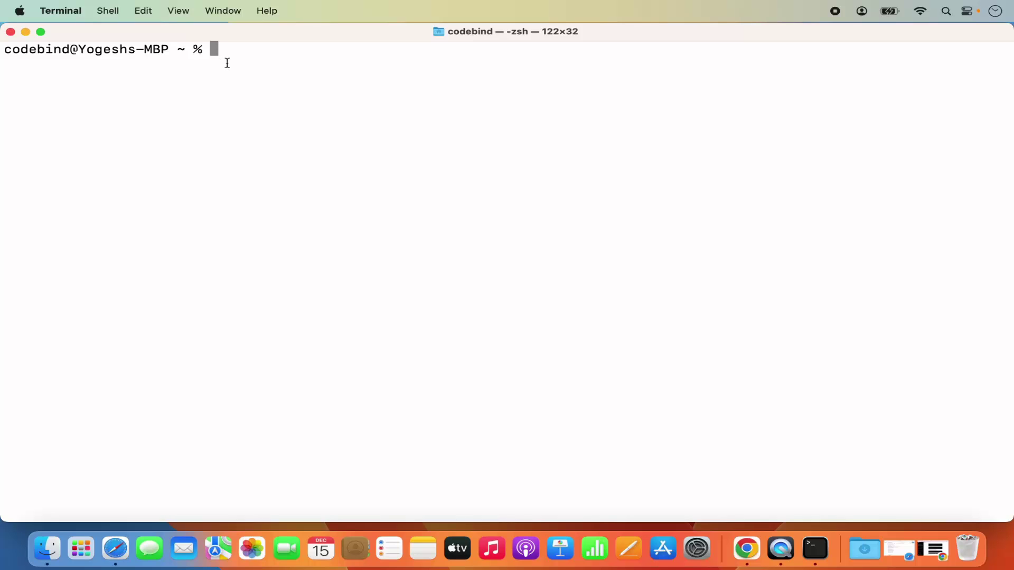
# List the home folder's contents with ls and change into the Documents directory.
pyautogui.write('ls')
pyautogui.press('Return')
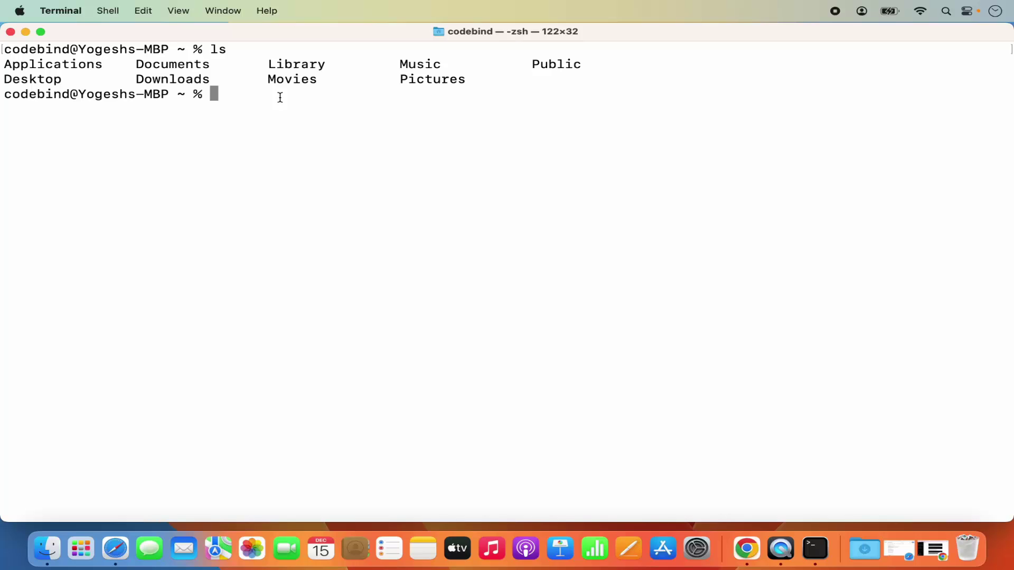
pyautogui.write('cd Dow')
pyautogui.press('BackSpace')
pyautogui.write('cu')
pyautogui.press('Tab')
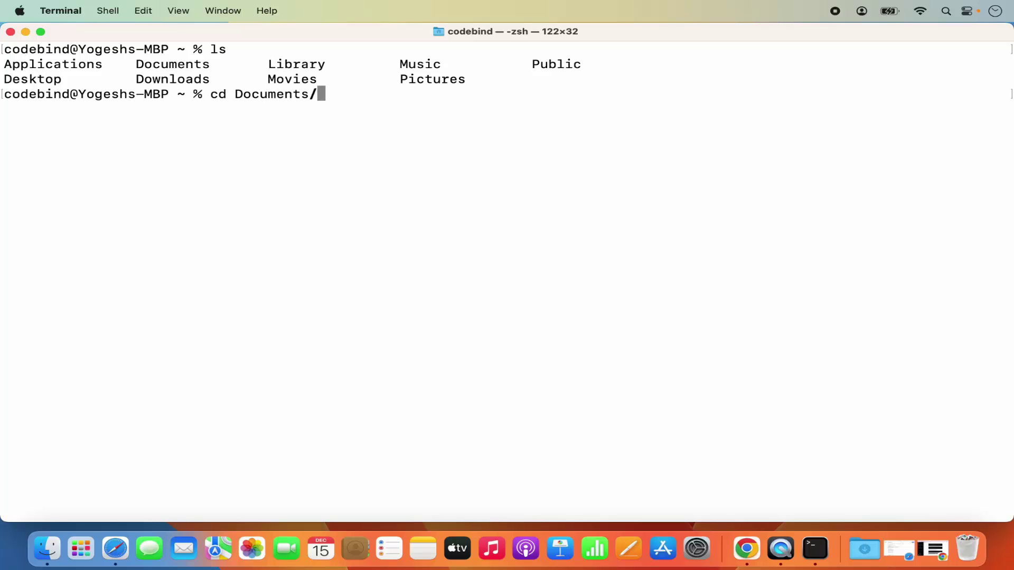
pyautogui.press('Return')
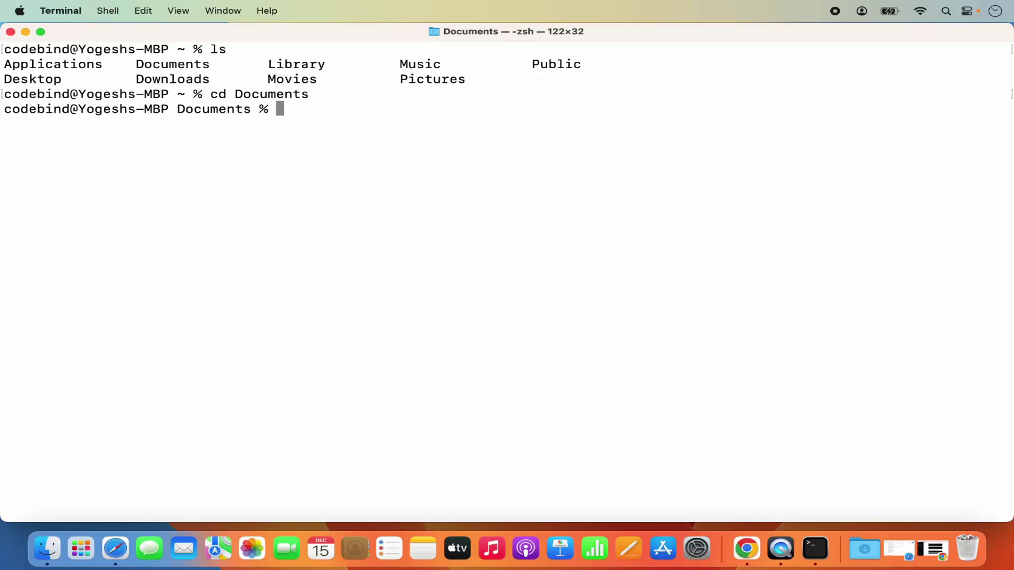
# Create a MyProjects directory inside Documents with mkdir and list the folder's contents to check it.
pyautogui.write('mkdir my')
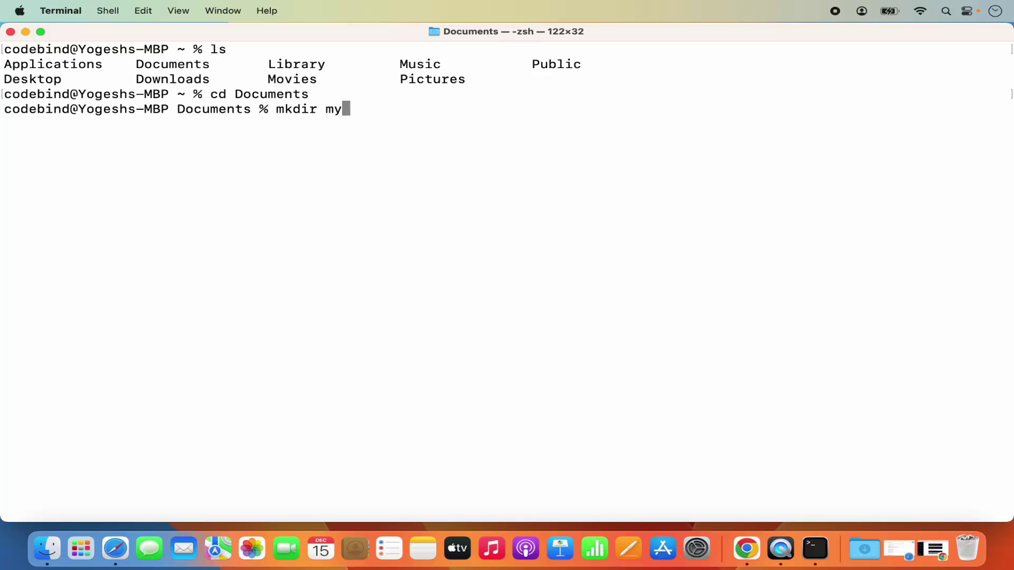
pyautogui.press('BackSpace')
pyautogui.press('BackSpace')
pyautogui.write('MyProjects')
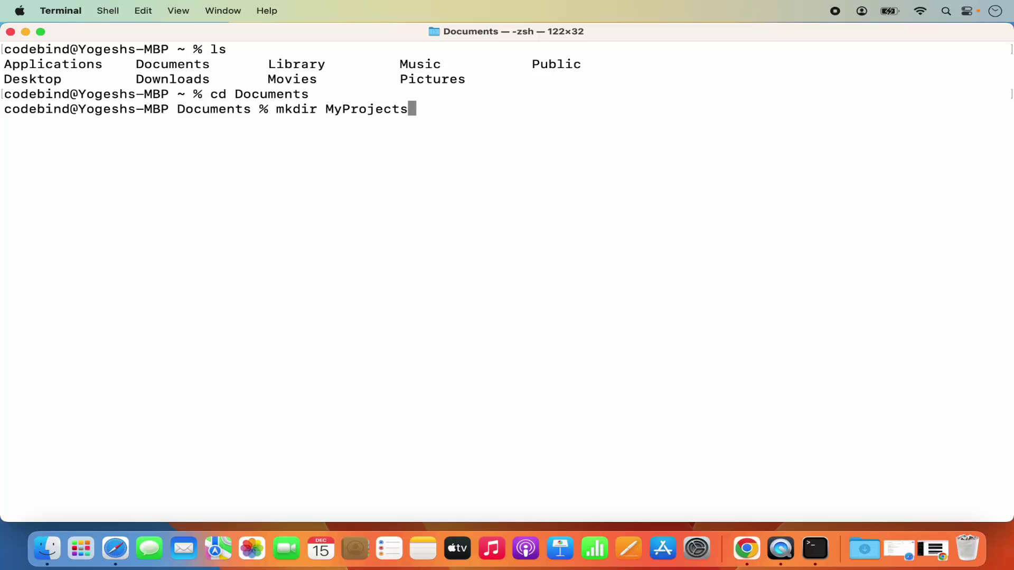
pyautogui.press('Return')
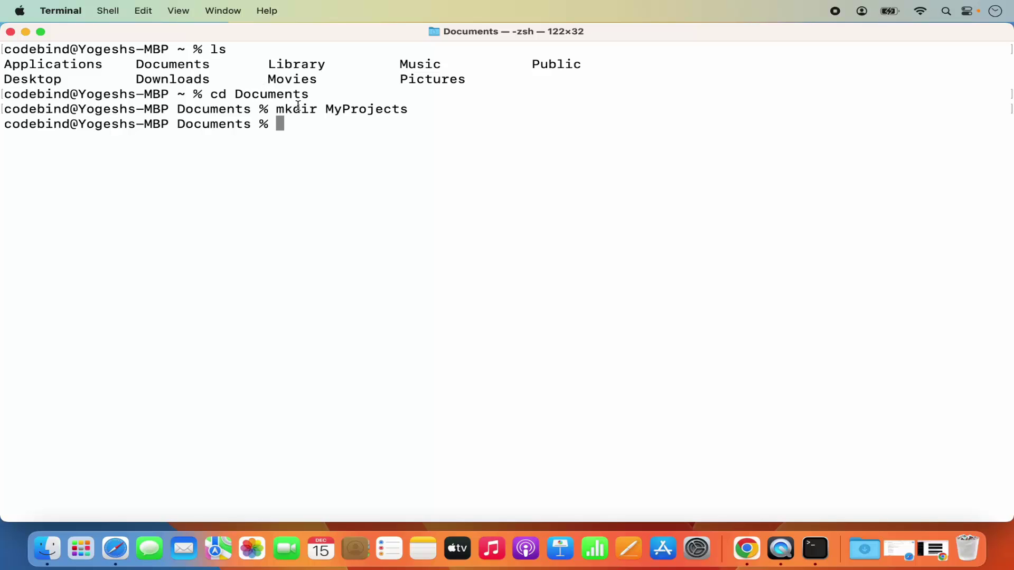
pyautogui.doubleClick(353, 112)
pyautogui.tripleClick(353, 112)
pyautogui.click(354, 112)
pyautogui.write('ls')
pyautogui.press('Return')
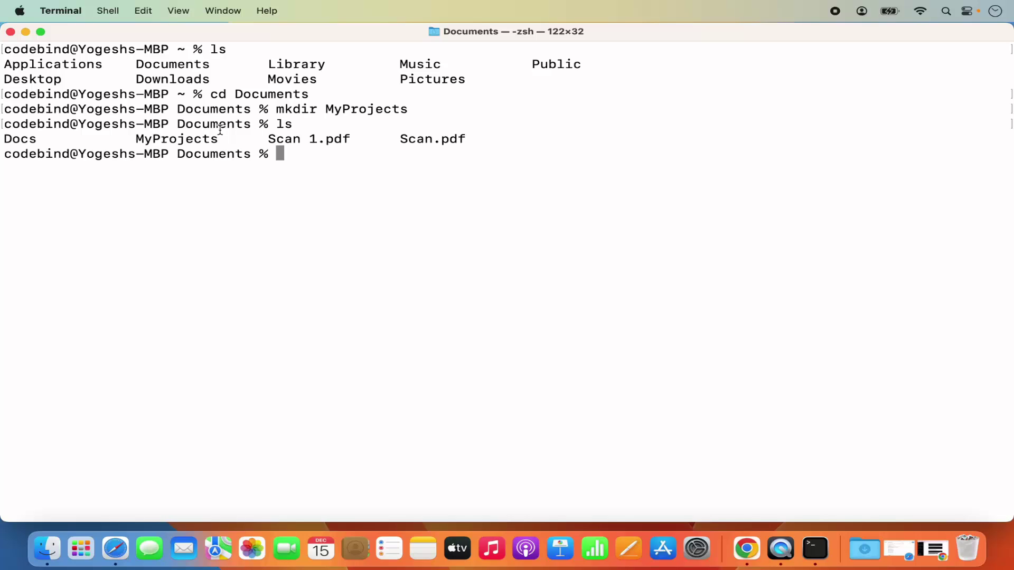
pyautogui.doubleClick(190, 139)
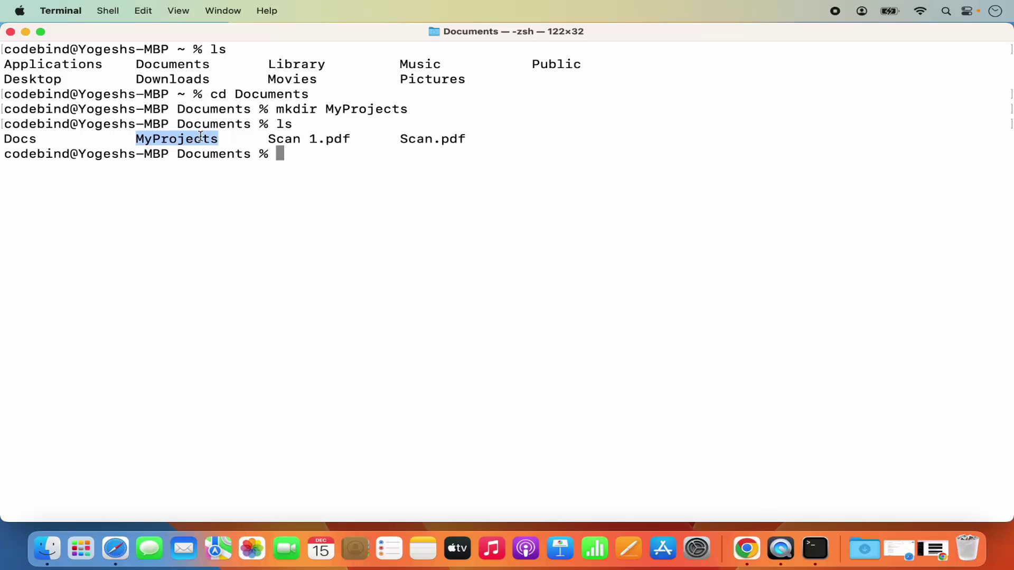
# Change the working directory from Documents to MyProjects with cd.
pyautogui.click(296, 173)
pyautogui.write('cd ')
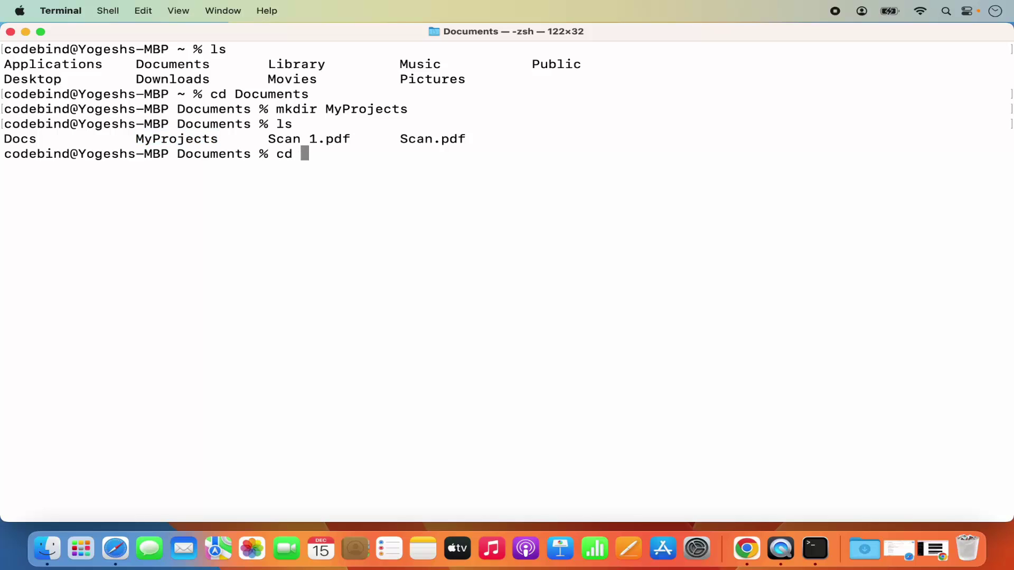
pyautogui.write('M')
pyautogui.press('Tab')
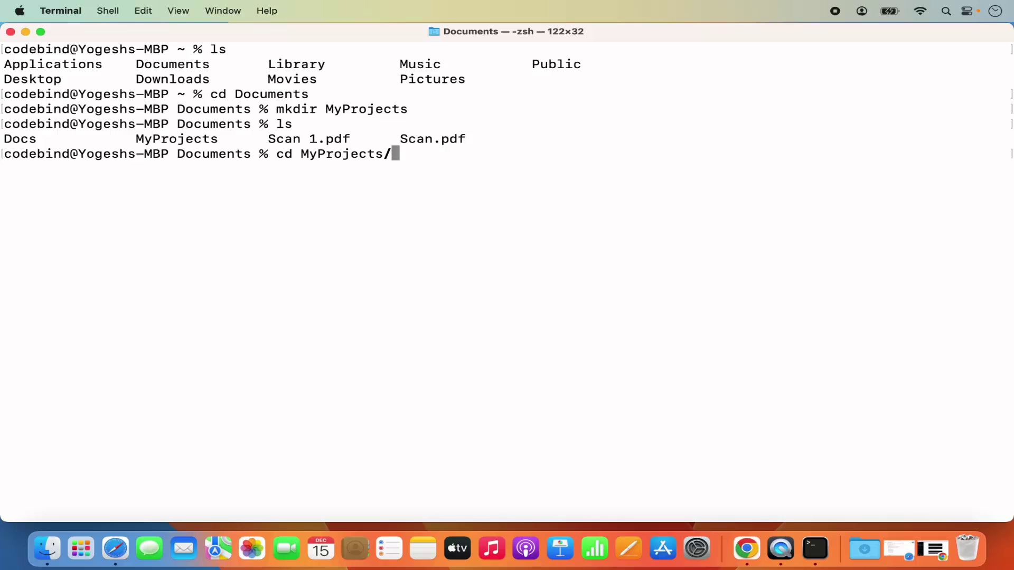
pyautogui.press('Return')
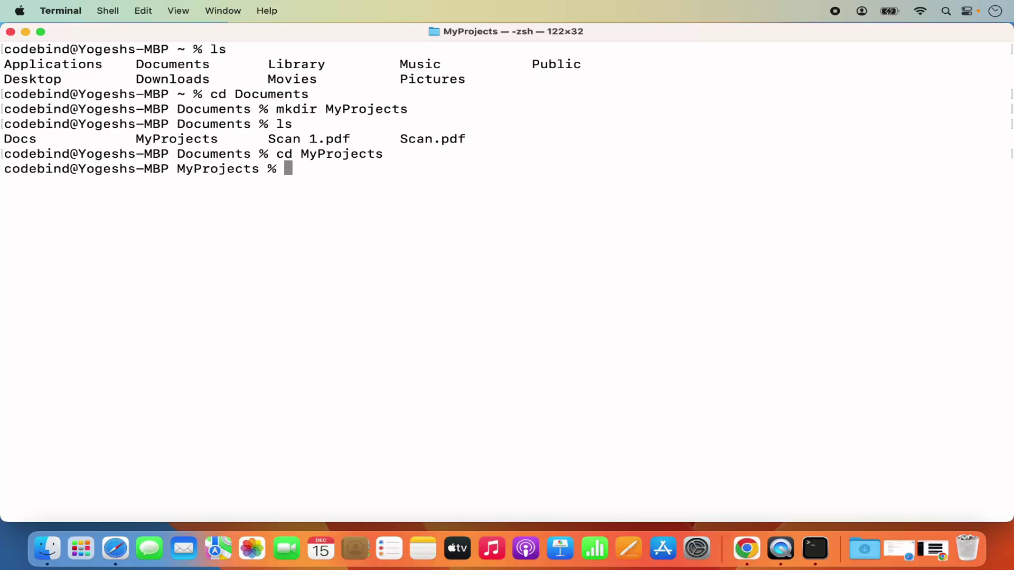
# Create an empty Hello.java file in MyProjects with touch and list the directory contents.
pyautogui.write('touch He')
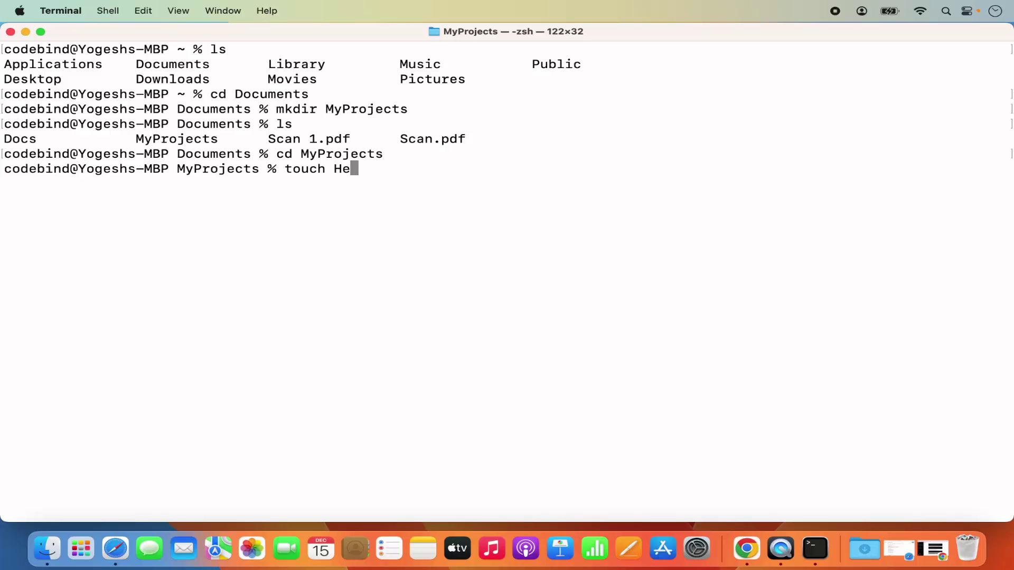
pyautogui.write('llo.java')
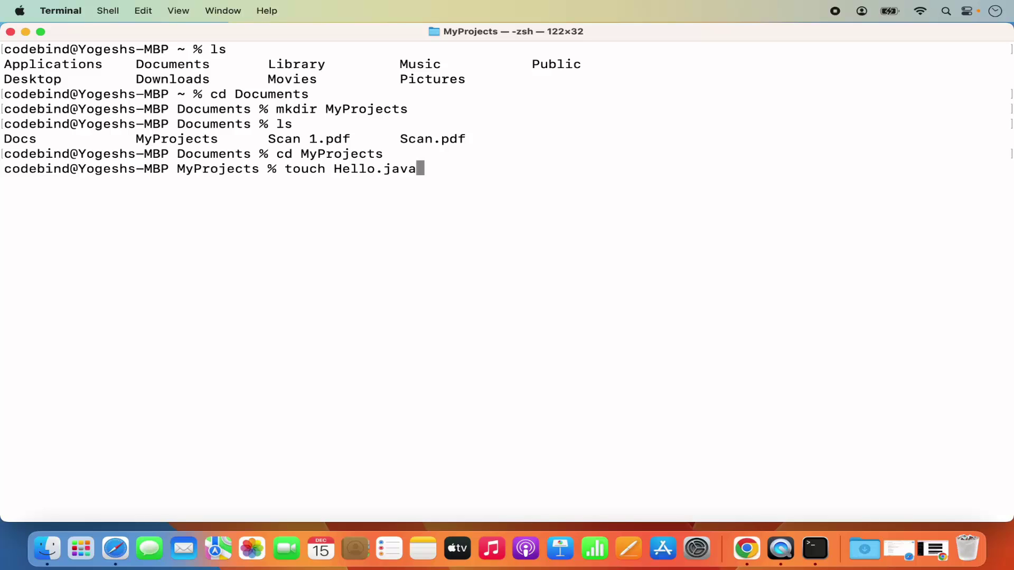
pyautogui.press('Return')
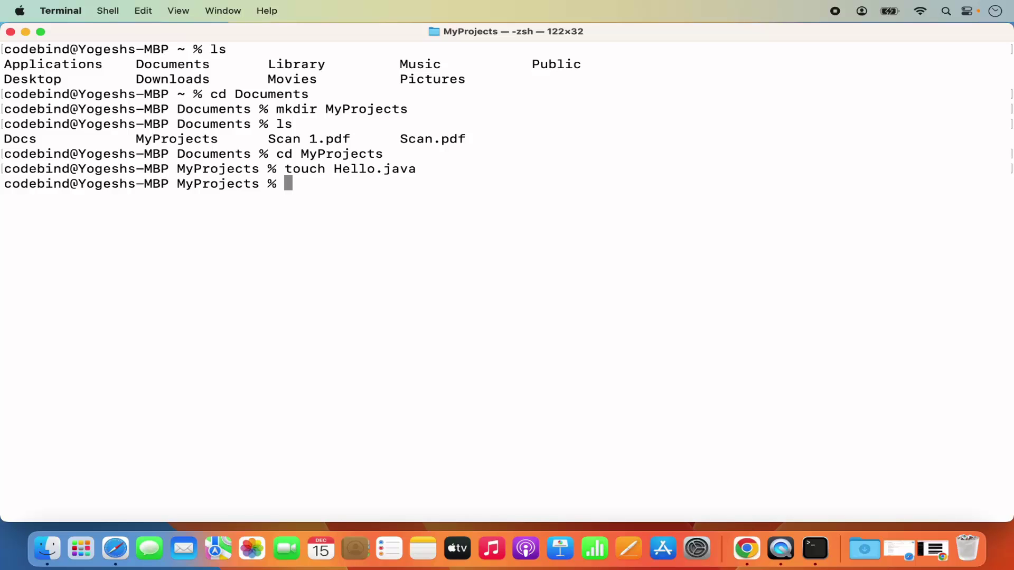
pyautogui.write('ls')
pyautogui.press('Return')
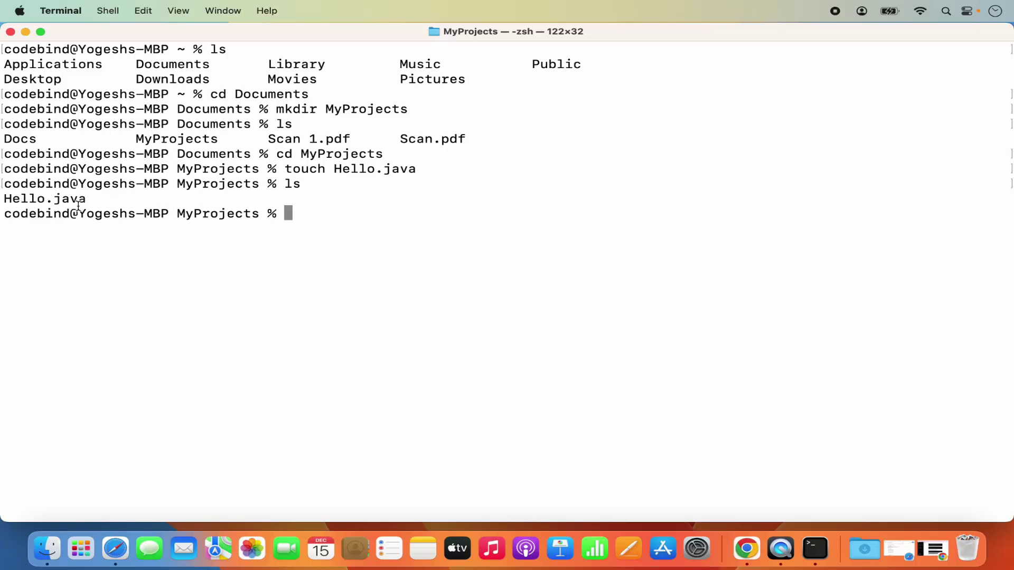
# Switch to Finder, opening the Documents folder and its MyProjects subfolder.
pyautogui.rightClick(47, 550)
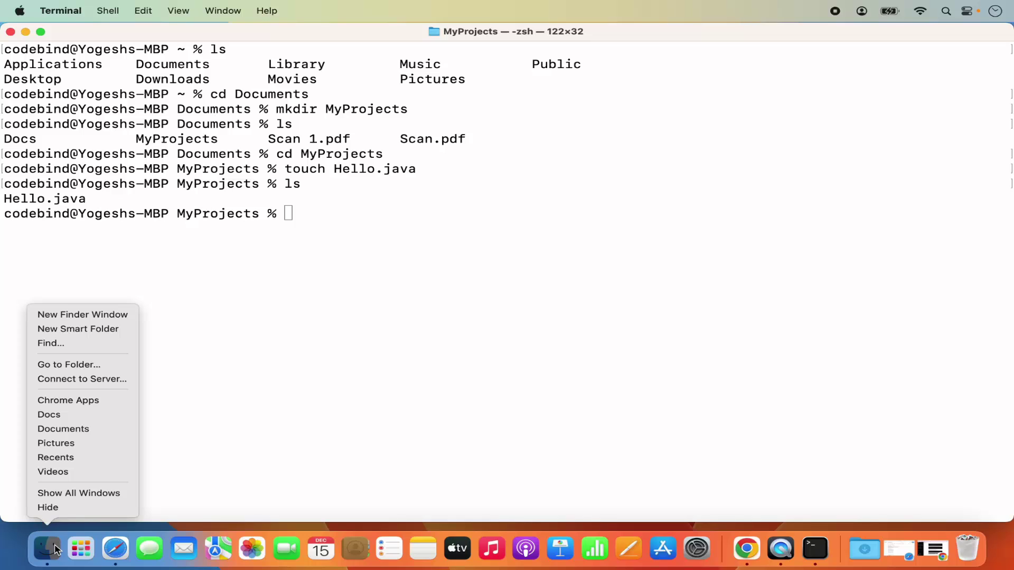
pyautogui.click(75, 435)
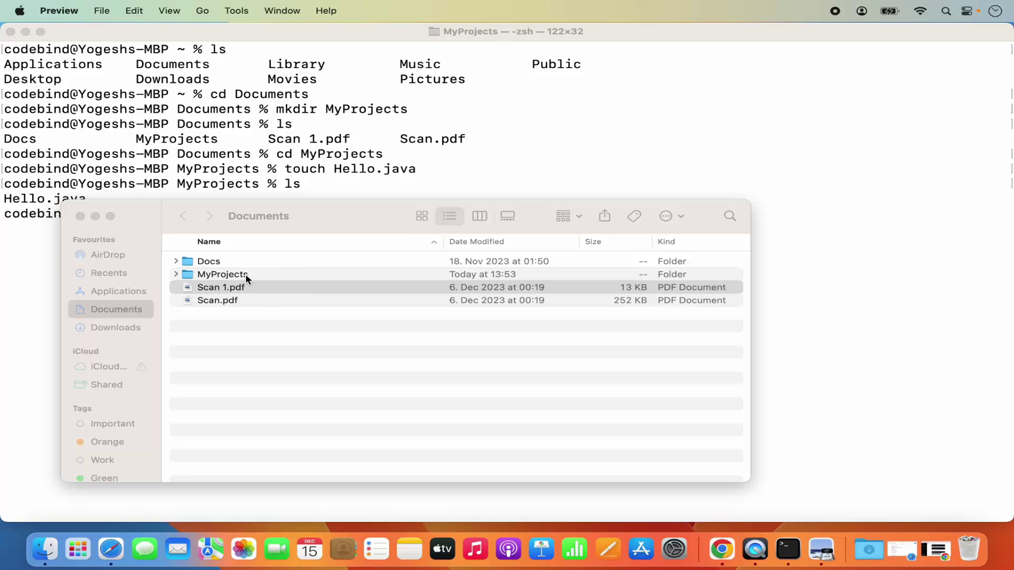
pyautogui.doubleClick(244, 273)
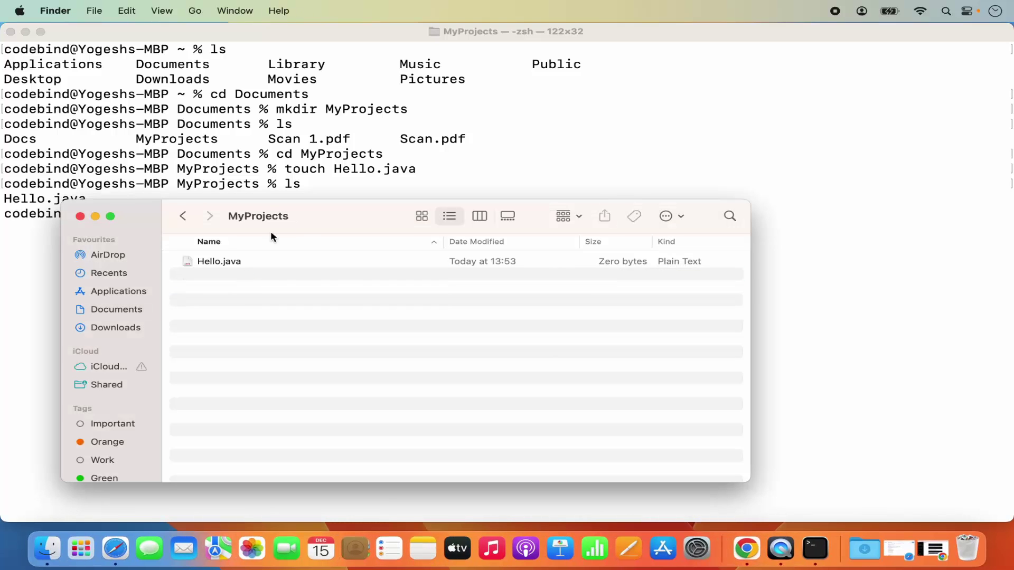
# Arrange the Finder window beside a narrower Terminal window and extend the Finder window down to the Dock.
pyautogui.moveTo(313, 208); pyautogui.dragTo(892, 120)
pyautogui.click(623, 30)
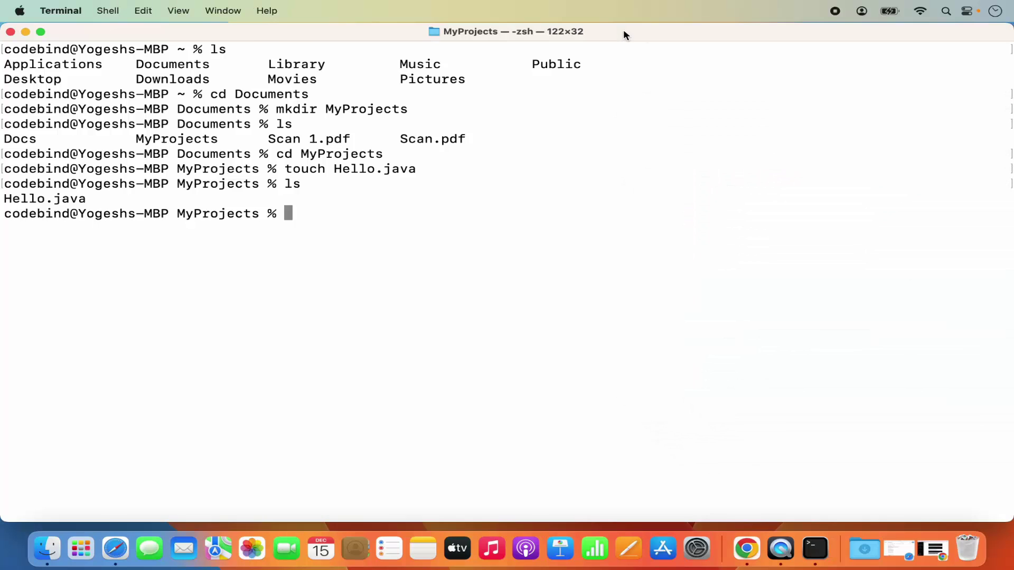
pyautogui.doubleClick(623, 31)
pyautogui.click(791, 384)
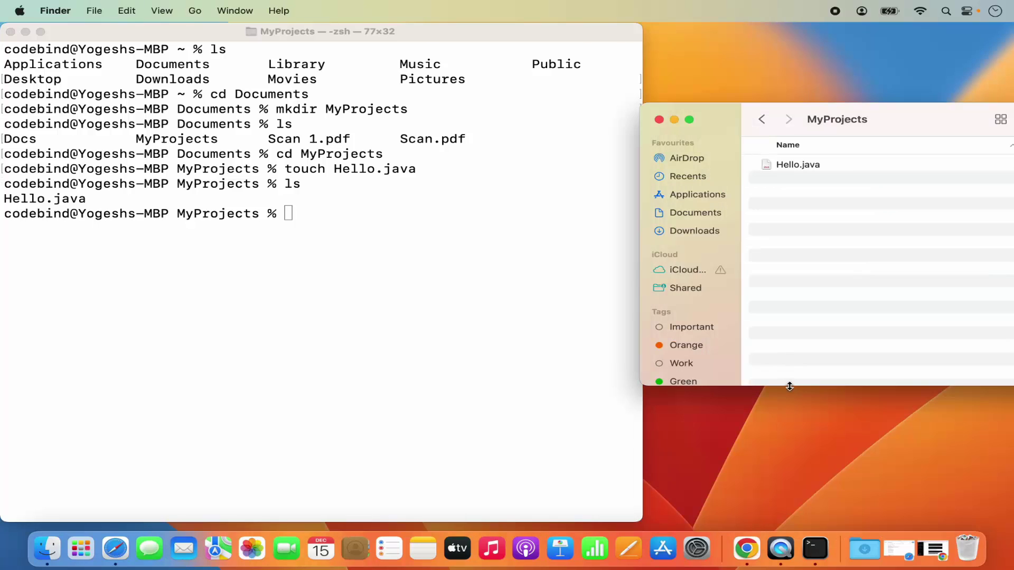
pyautogui.moveTo(791, 387); pyautogui.dragTo(791, 528)
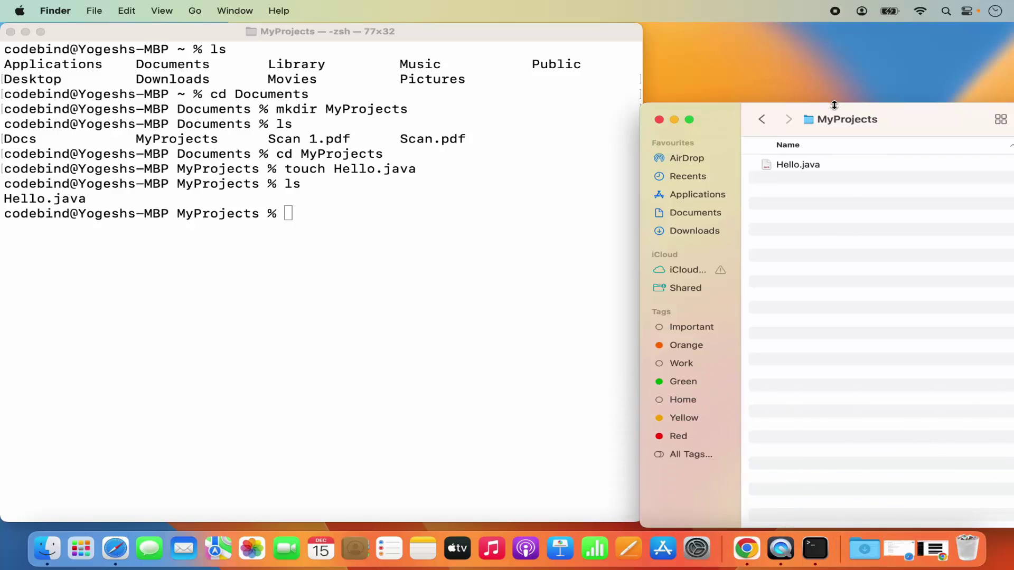
# Extend the Finder window upward to full height and open Hello.java from MyProjects in TextEdit.
pyautogui.moveTo(837, 101); pyautogui.dragTo(806, 25)
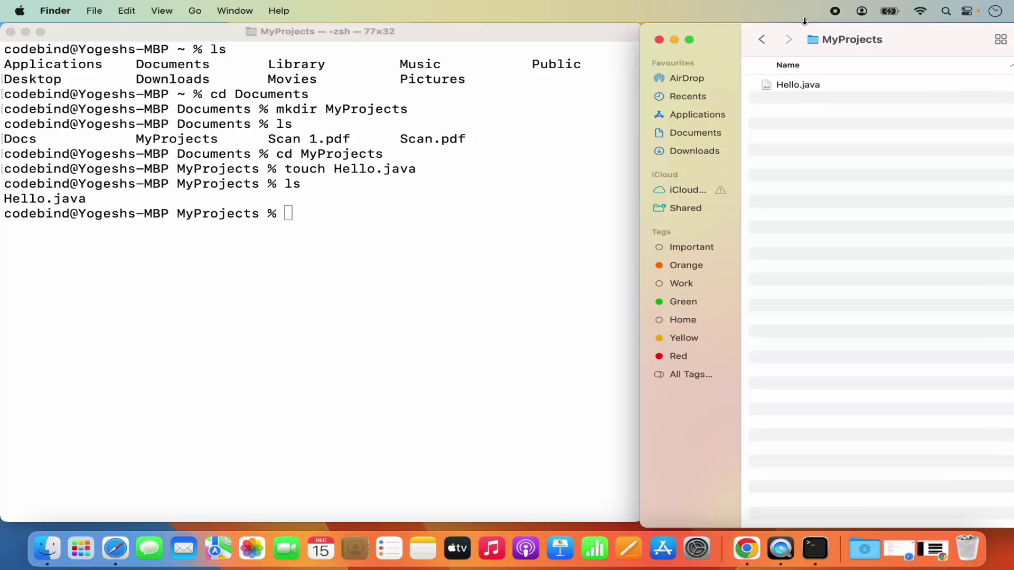
pyautogui.click(786, 89)
pyautogui.rightClick(786, 91)
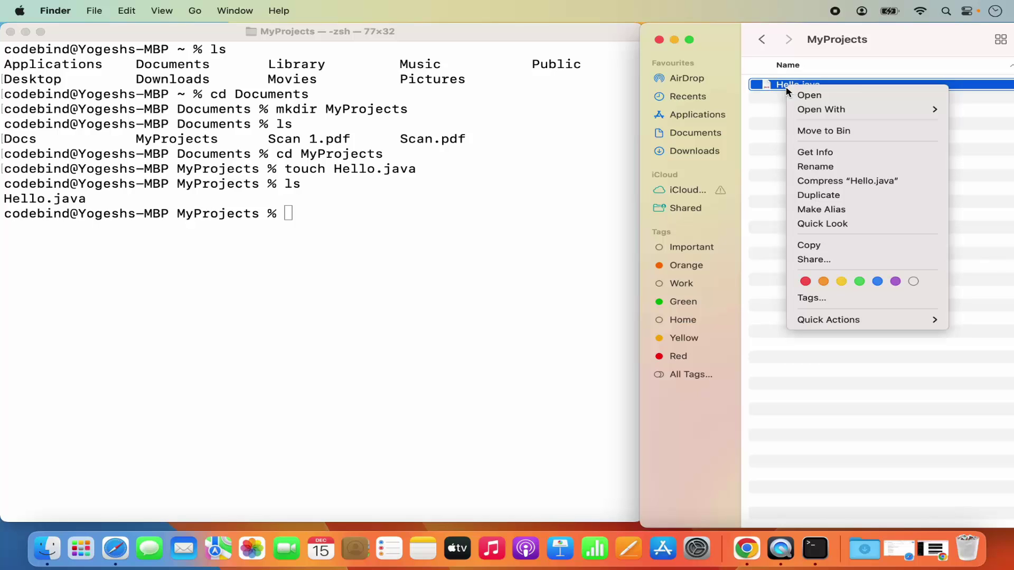
pyautogui.moveTo(808, 112)
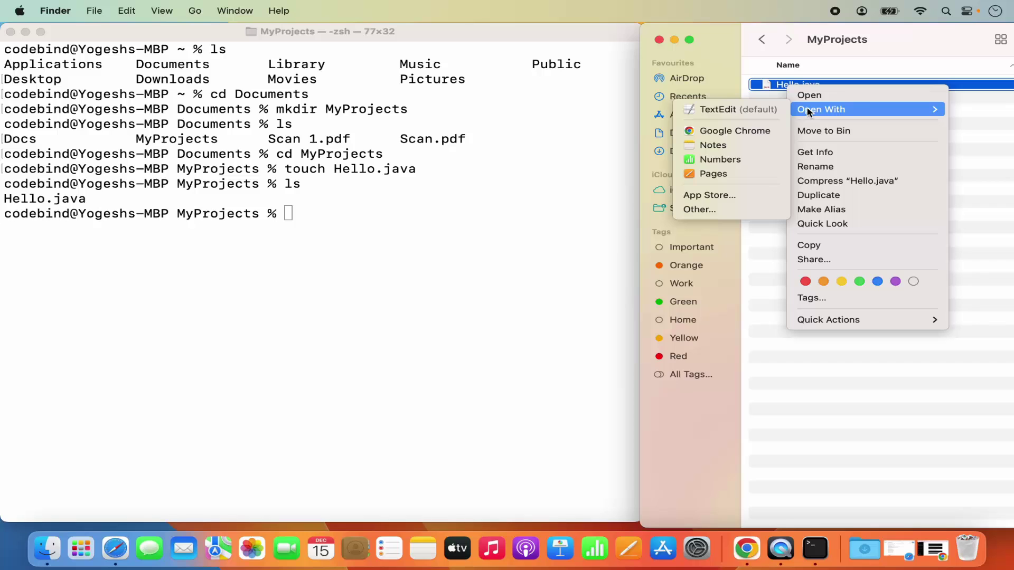
pyautogui.click(721, 110)
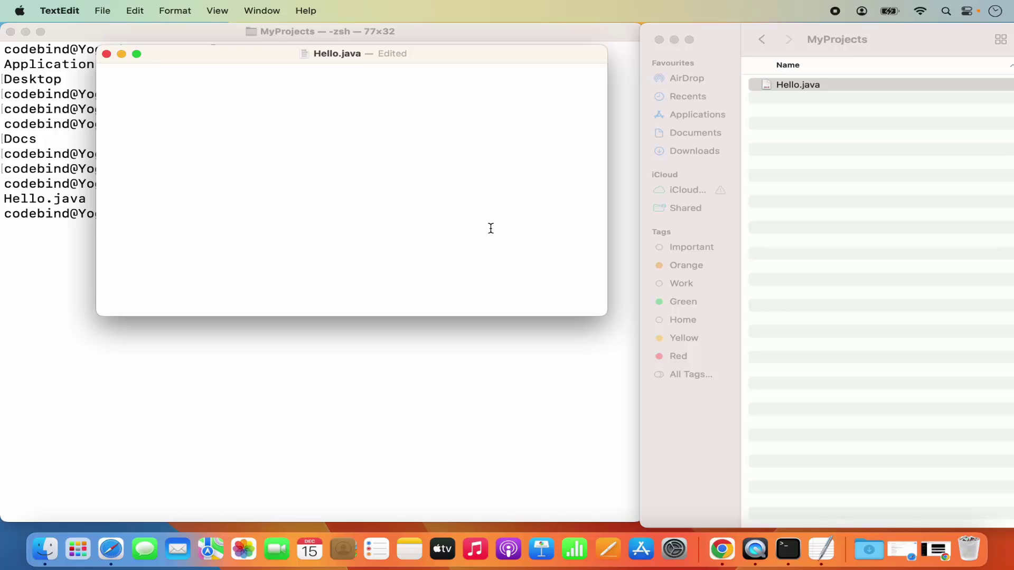
# Write a public class Hello whose main method prints "Hello, World!" with System.out.println, and enlarge the displayed code text.
pyautogui.write('public class Hello {     public static void main(String[] args) {         System.out.println("Hello, World!");     } }')
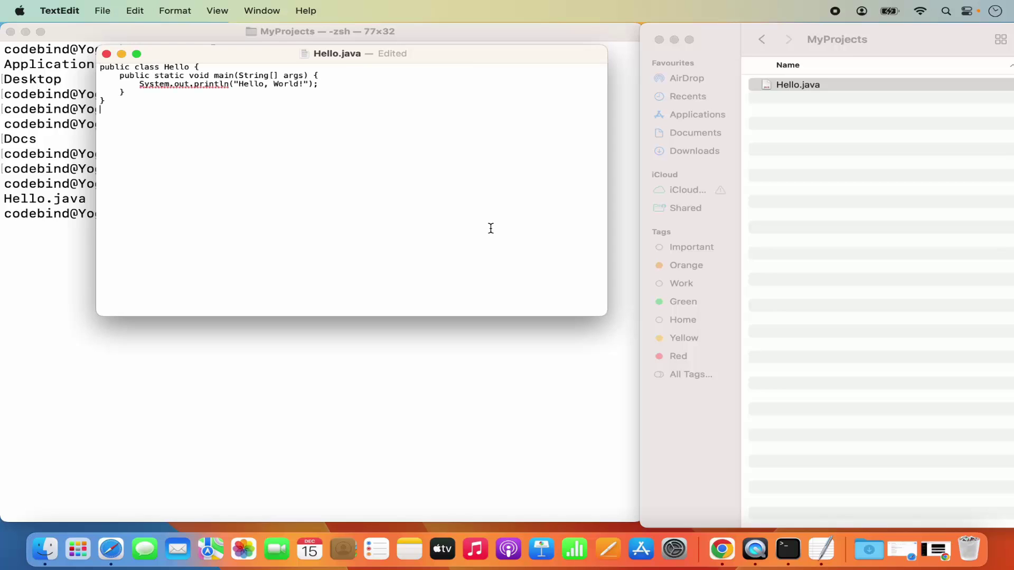
pyautogui.press('super+plus')
pyautogui.press('super+plus')
pyautogui.press('super+plus')
pyautogui.press('super+plus')
pyautogui.press('super+plus')
pyautogui.press('super+plus')
pyautogui.press('super+plus')
pyautogui.press('super+plus')
pyautogui.press('super+plus')
pyautogui.press('super+plus')
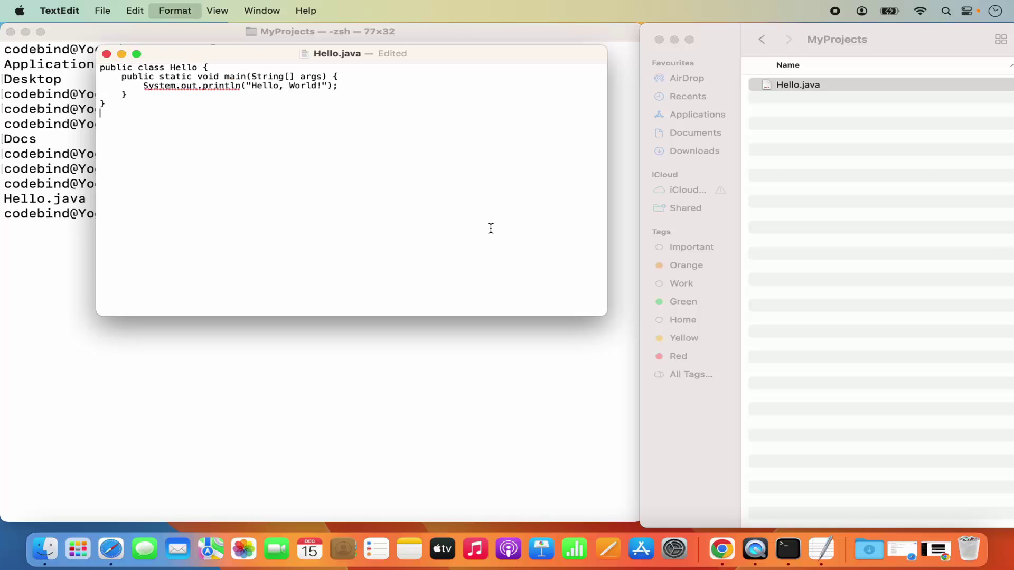
pyautogui.press('super+plus')
pyautogui.press('super+plus')
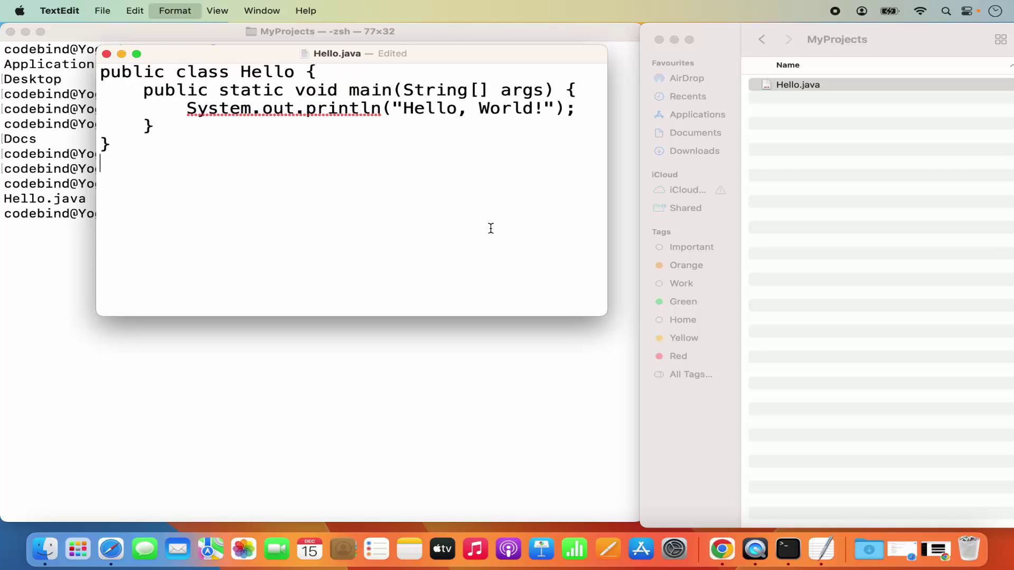
pyautogui.press('super+plus')
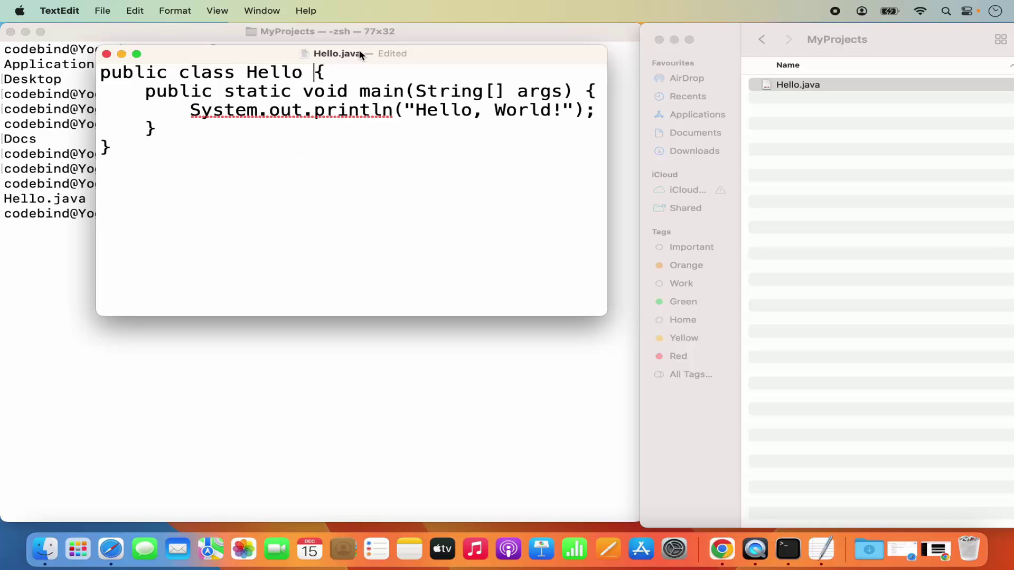
# Save Hello.java and close its TextEdit window.
pyautogui.click(349, 143)
pyautogui.click(60, 11)
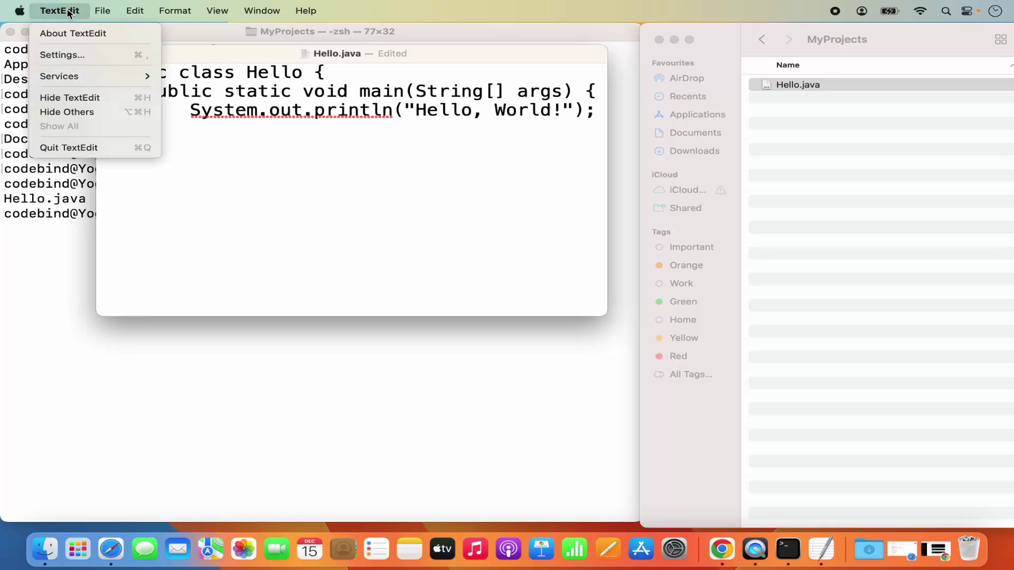
pyautogui.click(311, 185)
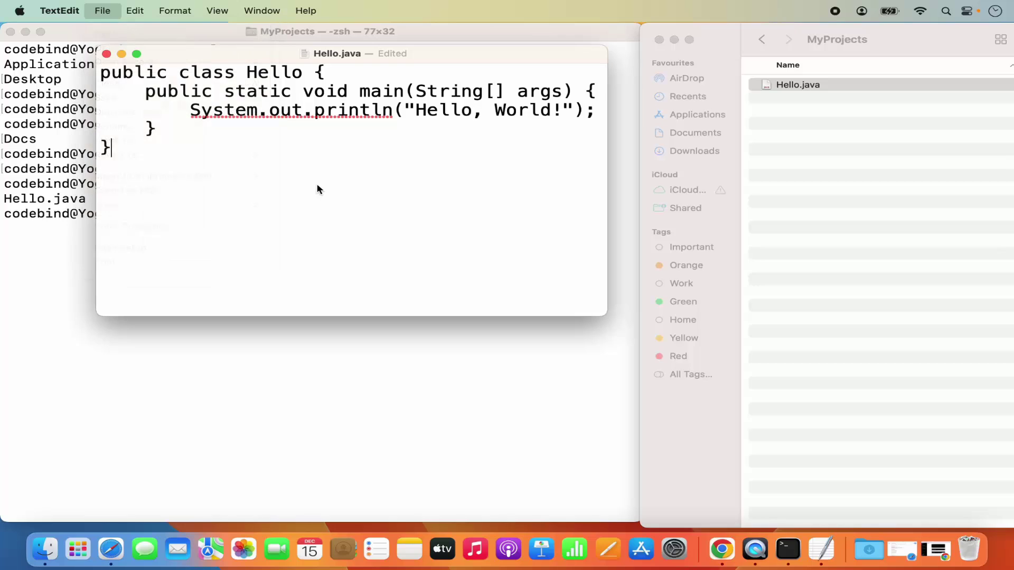
pyautogui.click(104, 10)
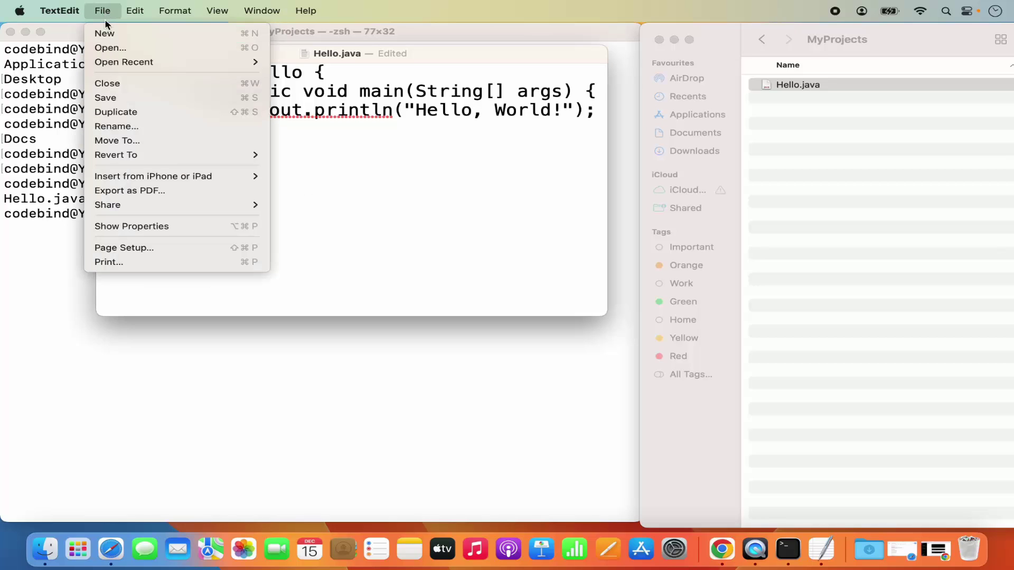
pyautogui.click(117, 100)
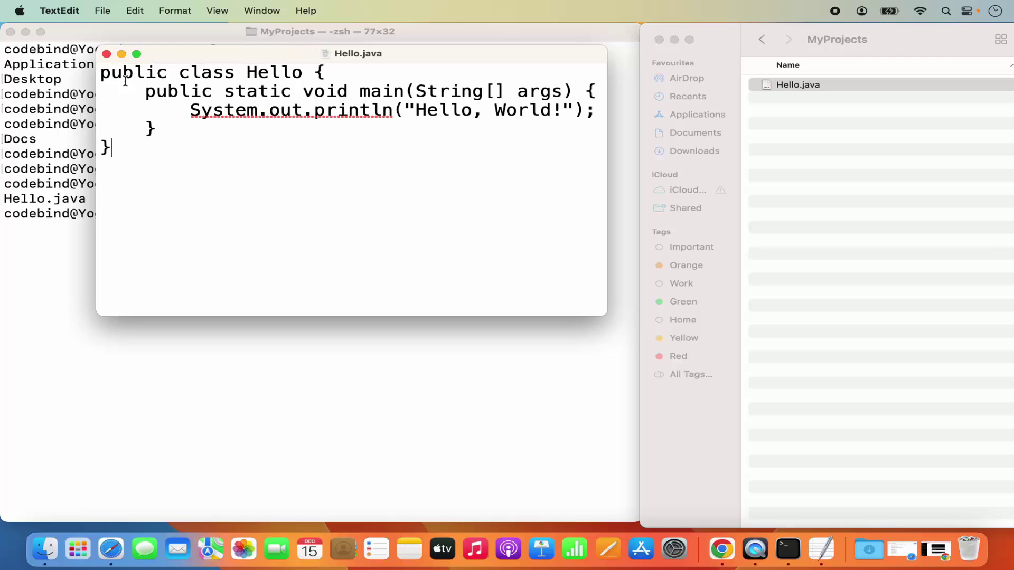
pyautogui.click(106, 53)
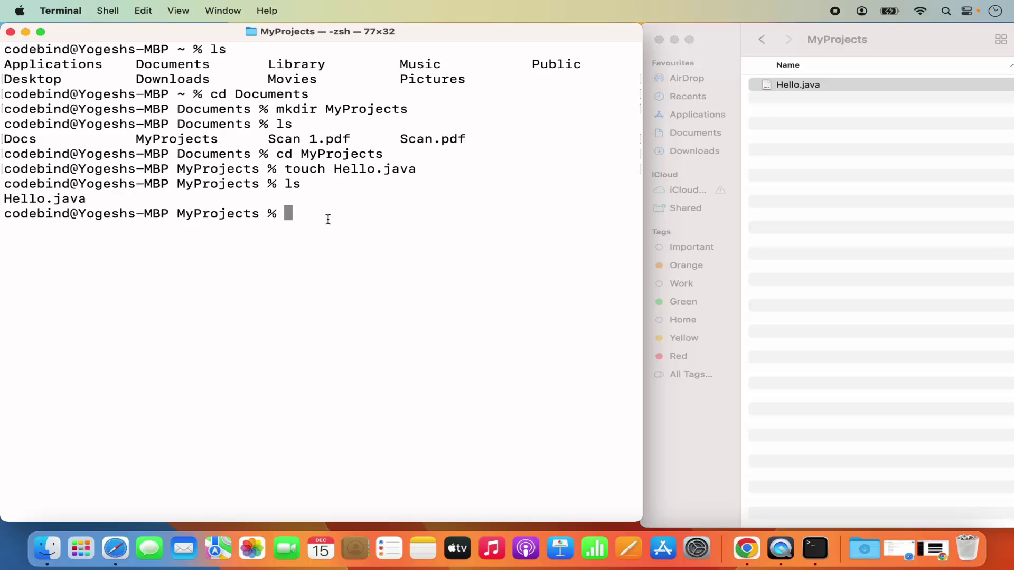
# Compile Hello.java with javac in Terminal and check the MyProjects folder in Finder for the class file.
pyautogui.write('javac')
pyautogui.write('He')
pyautogui.press('Tab')
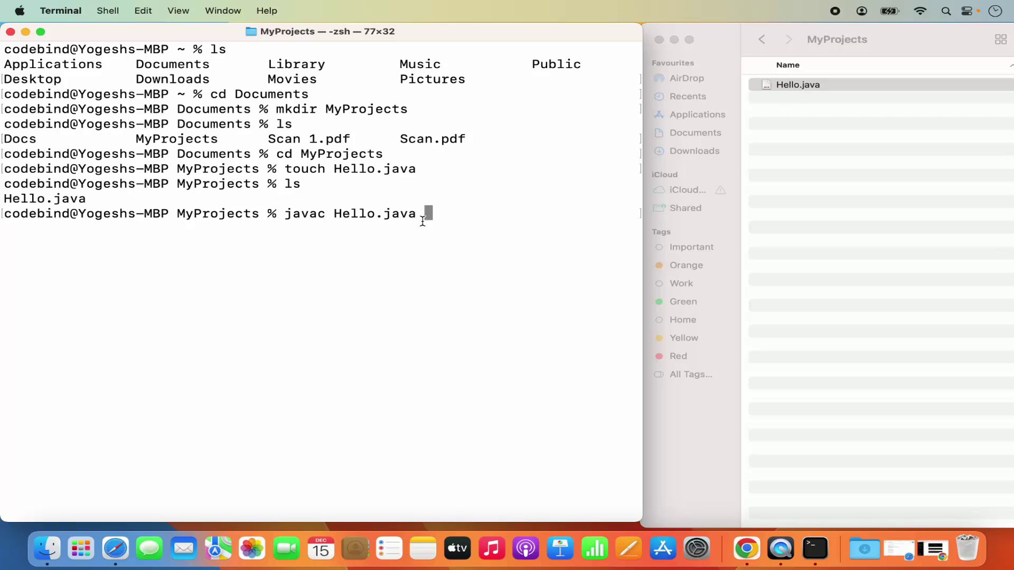
pyautogui.press('Return')
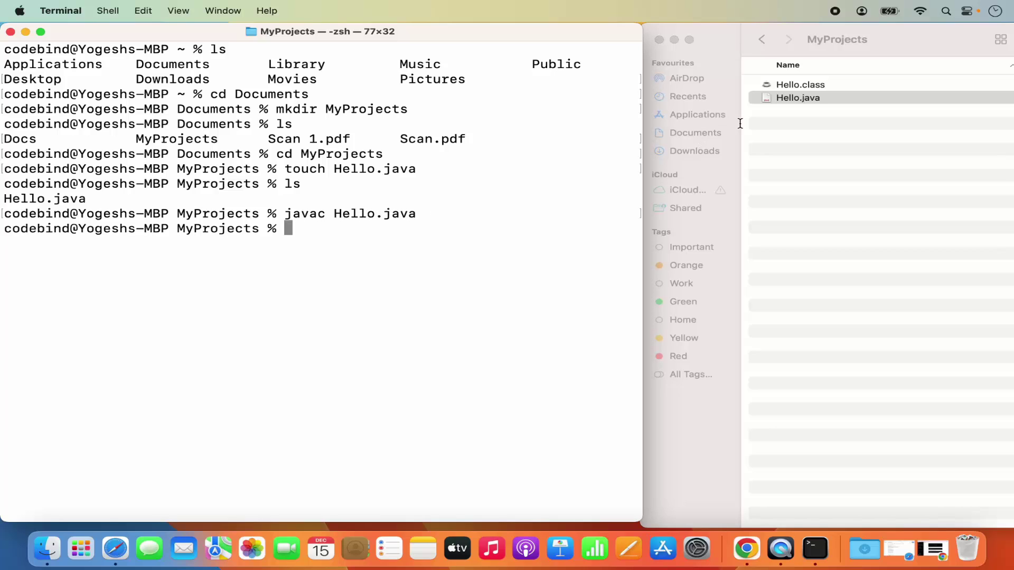
pyautogui.click(807, 85)
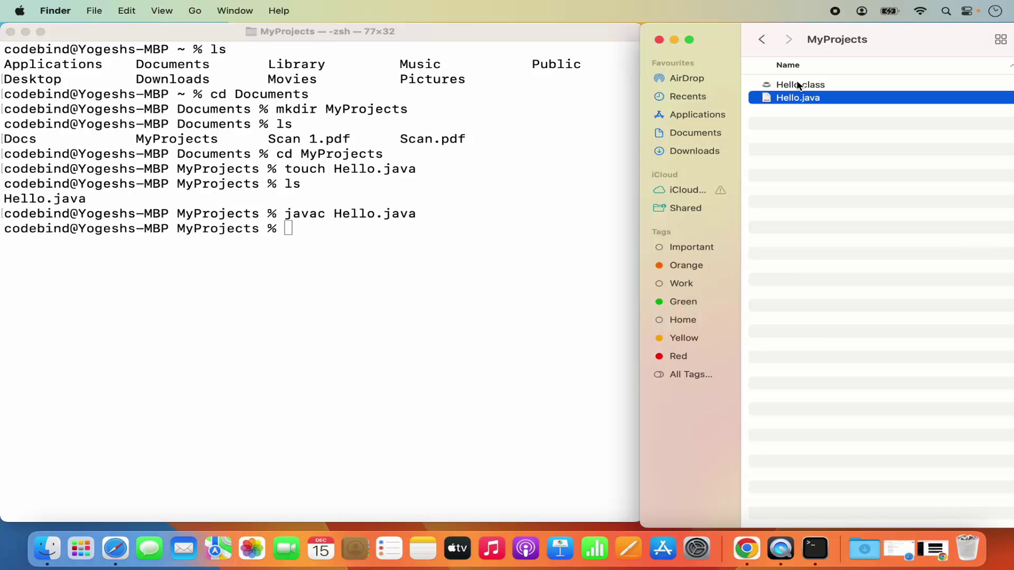
# Return to Terminal and run the compiled program with java Hello, checking its printed output.
pyautogui.click(386, 233)
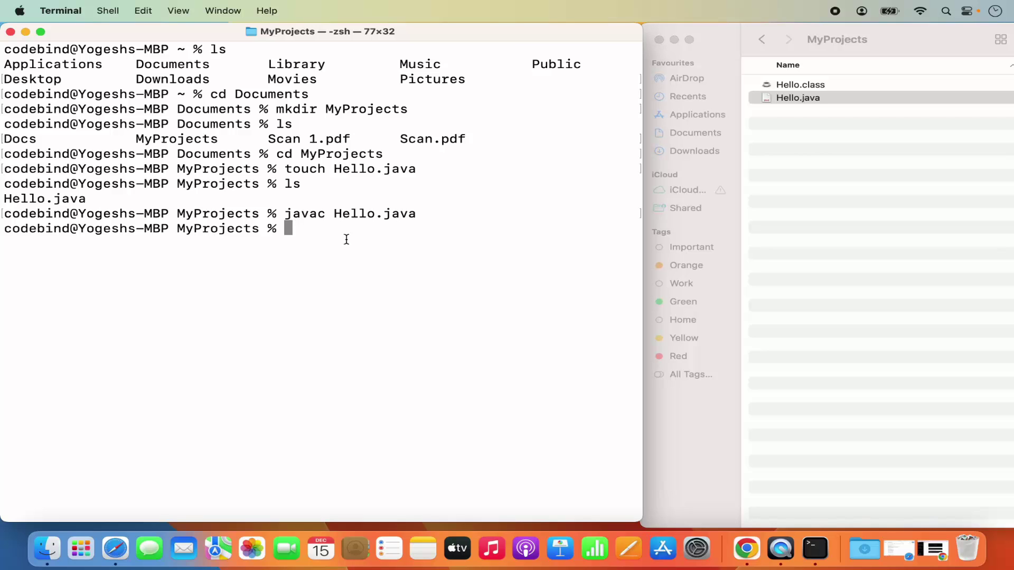
pyautogui.write('java')
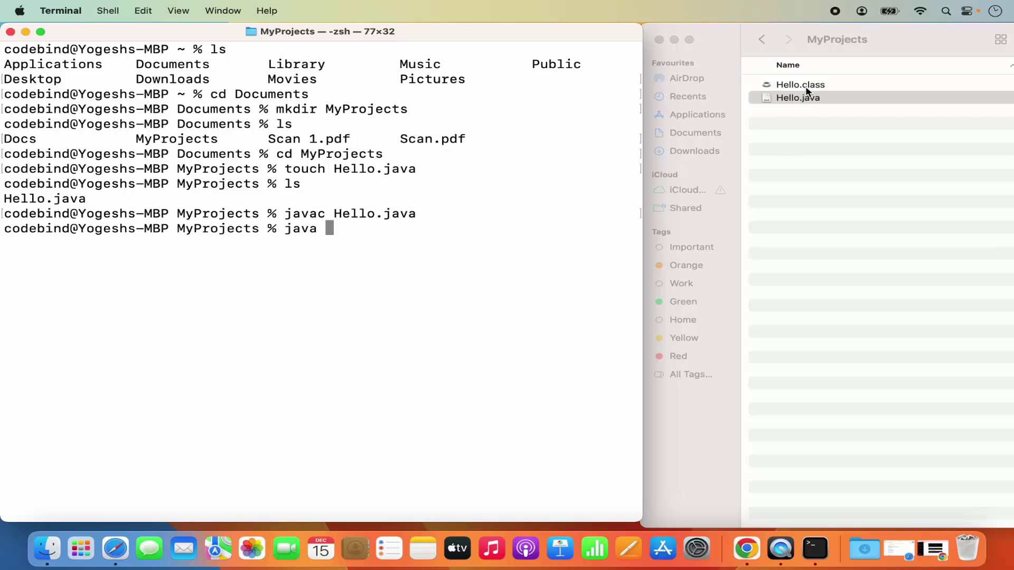
pyautogui.write('Hello')
pyautogui.press('Return')
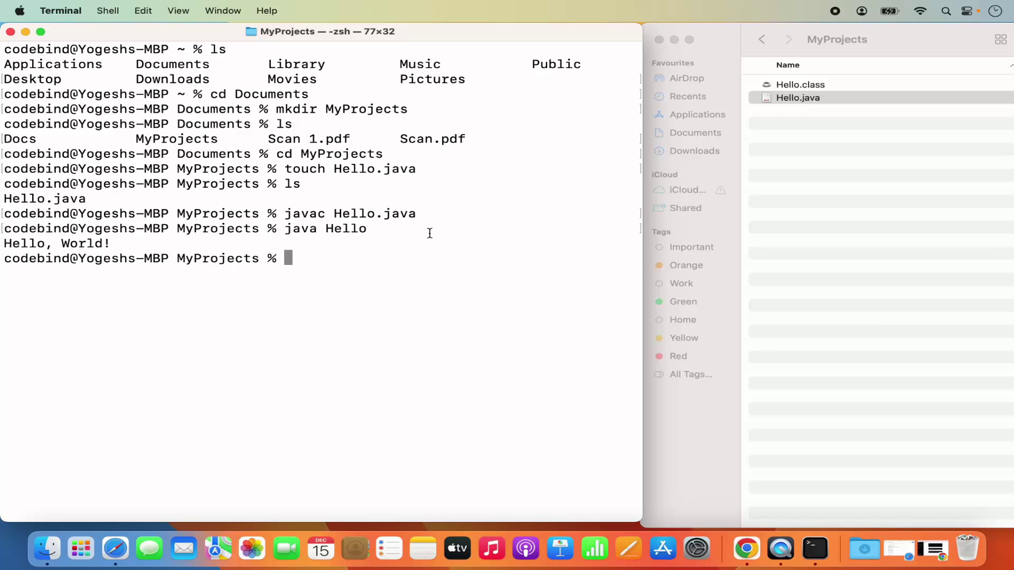
pyautogui.doubleClick(92, 244)
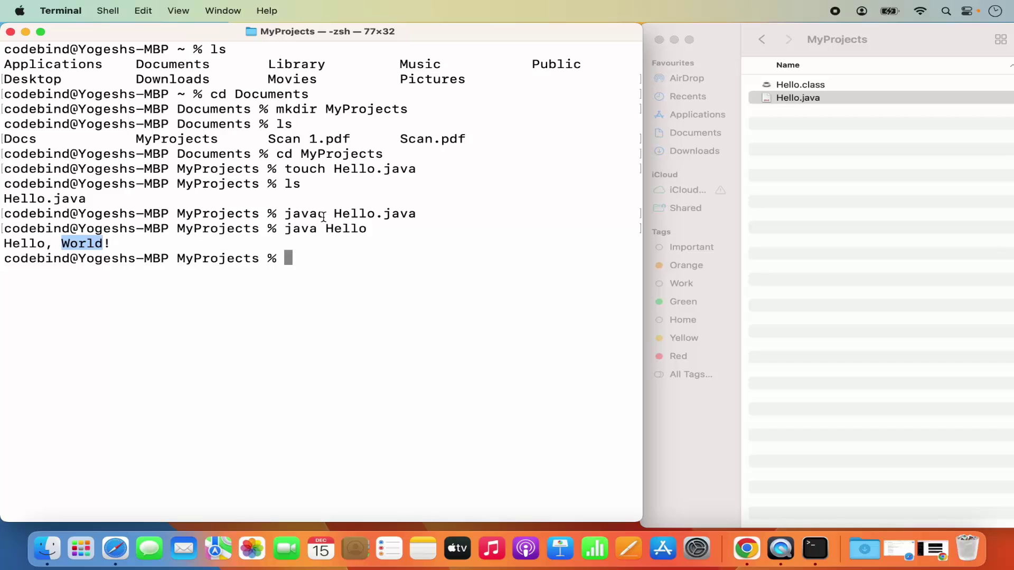
pyautogui.click(327, 259)
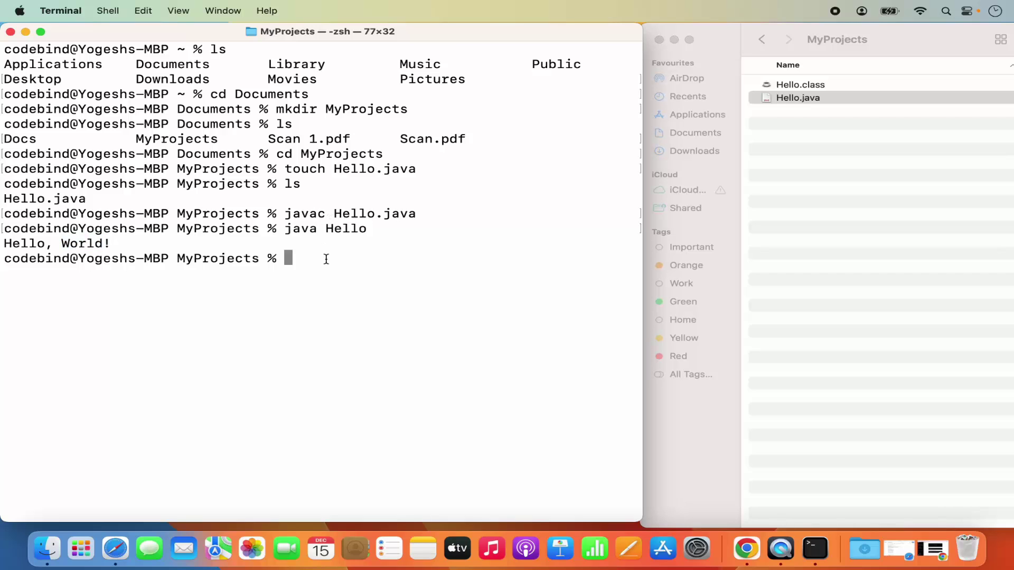